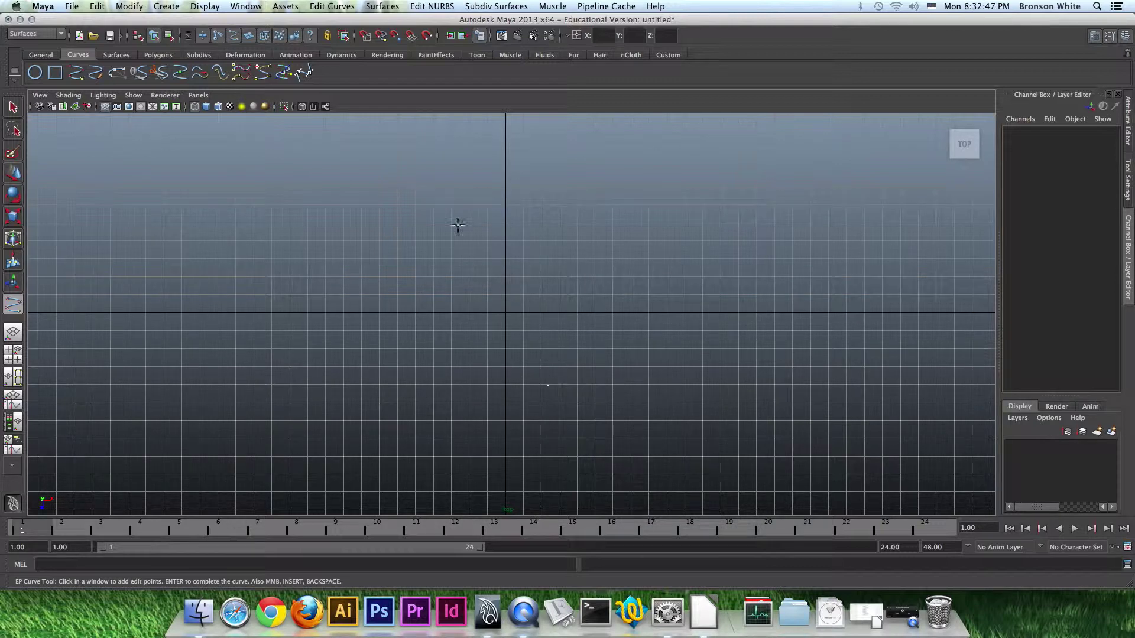
Start an EP curve in the top view from the upper vertical axis, placing five points in a descending zigzag
{"action": "left_click", "coordinate": [506, 179]}
{"action": "left_click", "coordinate": [415, 231]}
{"action": "left_click", "coordinate": [495, 284]}
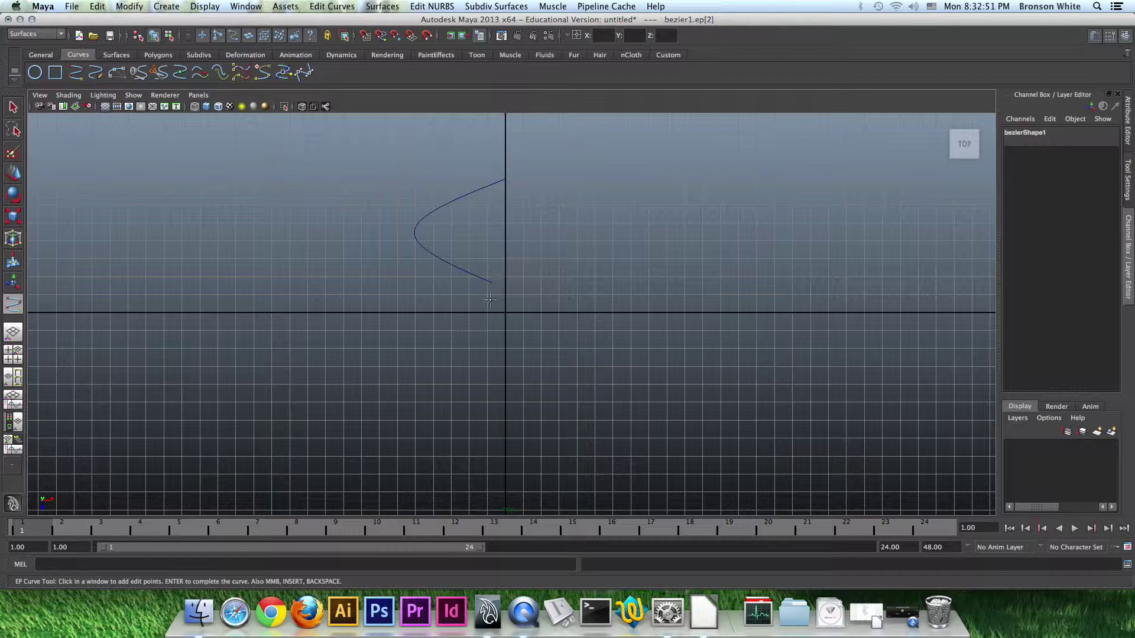
{"action": "left_click", "coordinate": [439, 365]}
{"action": "left_click", "coordinate": [525, 421]}
Remove the curve's last three points and redraw the upper bend wider left of the axis, returning it to the vertical axis
{"action": "middle_click_drag", "start_coordinate": [573, 434], "coordinate": [580, 352], "text": "alt"}
{"action": "key", "text": "BackSpace"}
{"action": "key", "text": "BackSpace"}
{"action": "key", "text": "BackSpace"}
{"action": "left_click", "coordinate": [345, 253]}
{"action": "left_click", "coordinate": [403, 275]}
{"action": "key", "text": "BackSpace"}
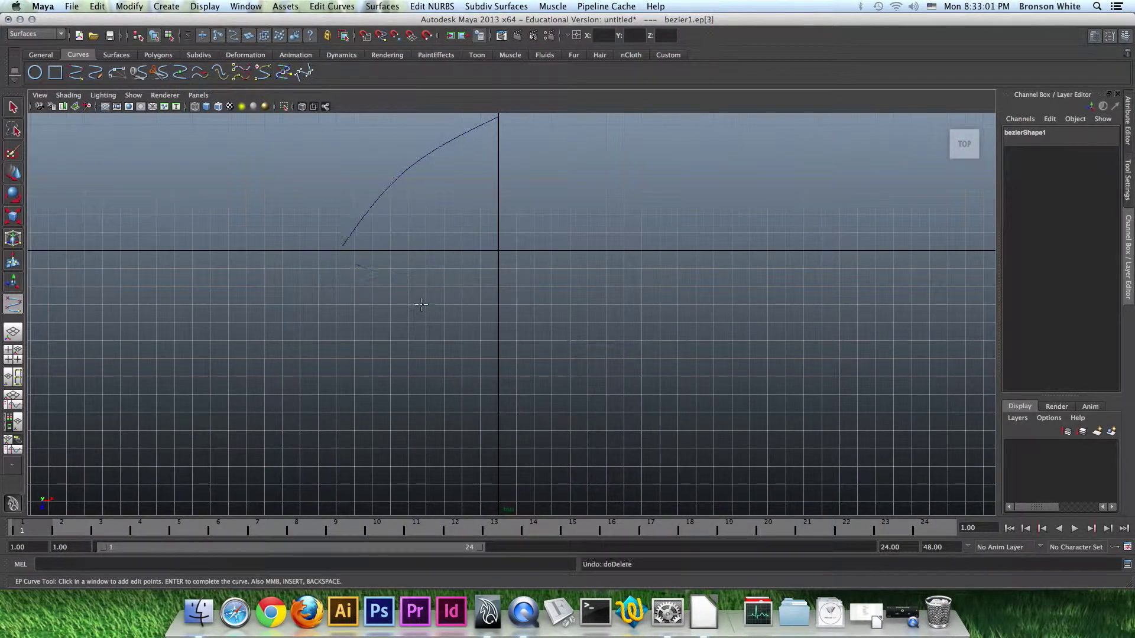
{"action": "left_click", "coordinate": [495, 367]}
Try to continue the curve across the vertical axis with extra points on its right side
{"action": "left_click_drag", "start_coordinate": [460, 450], "coordinate": [549, 475]}
{"action": "middle_click_drag", "start_coordinate": [568, 427], "coordinate": [582, 404], "text": "alt"}
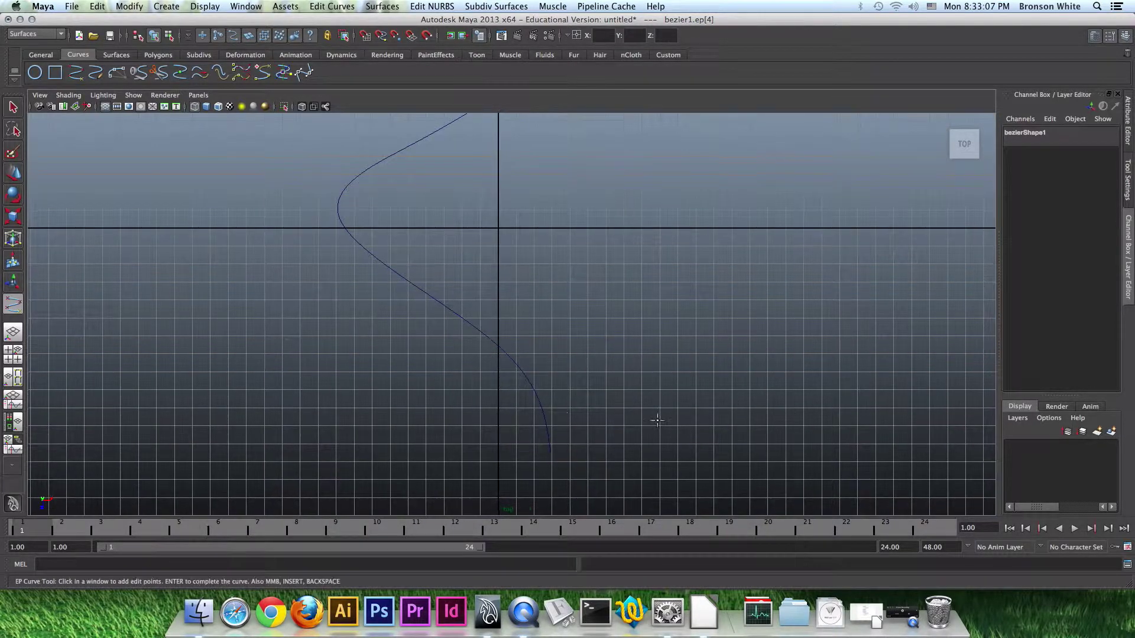
{"action": "left_click_drag", "start_coordinate": [777, 361], "coordinate": [678, 335]}
{"action": "left_click", "coordinate": [768, 315]}
{"action": "left_click", "coordinate": [675, 221]}
{"action": "key", "text": "BackSpace"}
{"action": "key", "text": "BackSpace"}
{"action": "scroll", "coordinate": [568, 243], "scroll_direction": "down", "scroll_amount": 3}
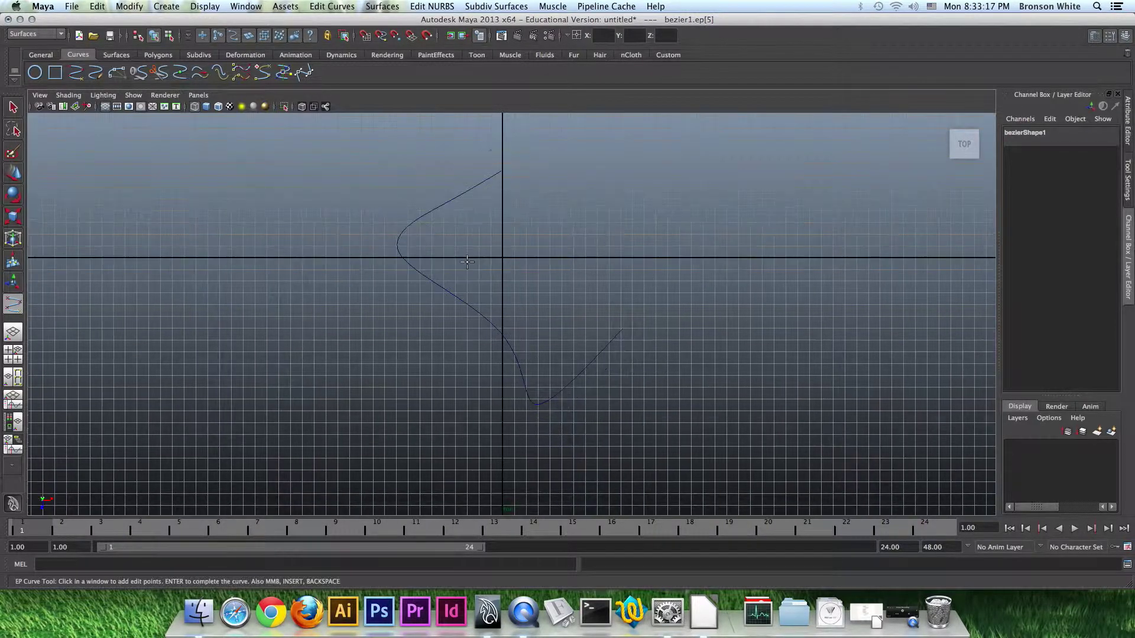
{"action": "key", "text": "BackSpace"}
{"action": "key", "text": "BackSpace"}
Finish the curve with a second, smaller bend left of the vertical axis that ends just beside it
{"action": "left_click", "coordinate": [436, 385]}
{"action": "left_click", "coordinate": [479, 449]}
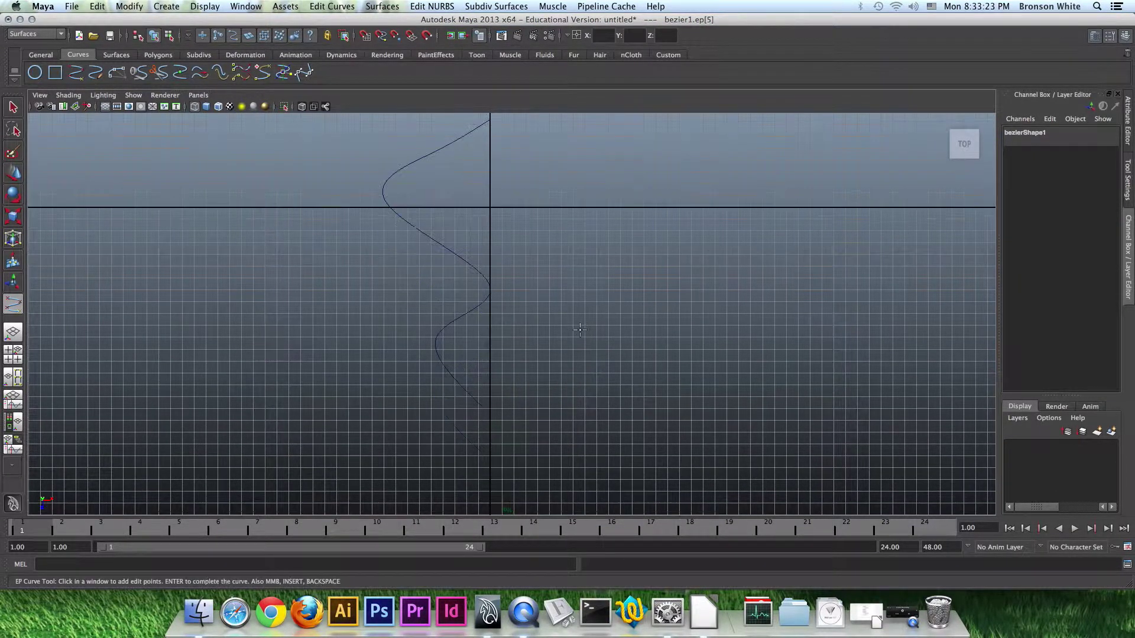
{"action": "middle_click_drag", "start_coordinate": [574, 403], "coordinate": [558, 335], "text": "alt"}
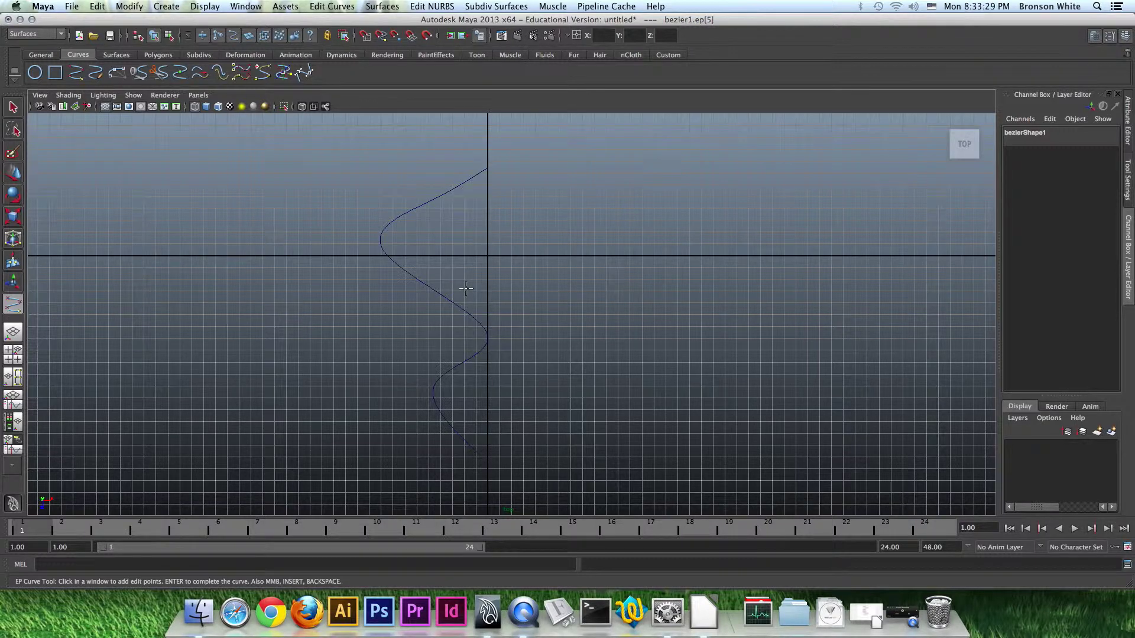
{"action": "key", "text": "Return"}
Activate the Move tool and show the finished curve in a full-size perspective view
{"action": "key", "text": "w"}
{"action": "key", "text": "space"}
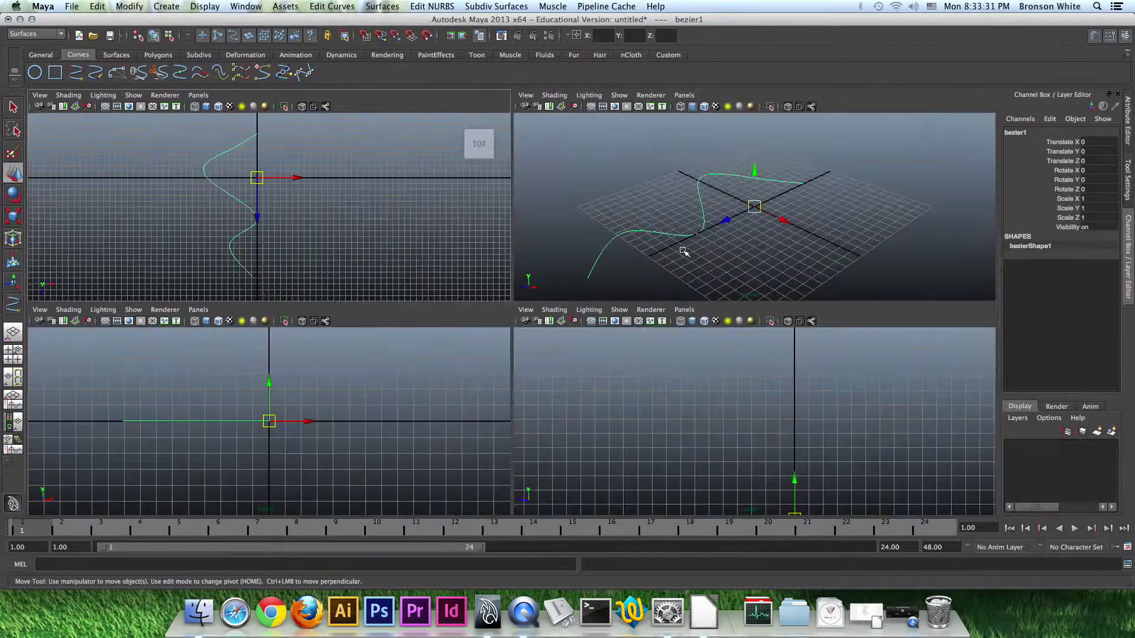
{"action": "key", "text": "space"}
{"action": "left_click_drag", "start_coordinate": [659, 292], "coordinate": [637, 296], "text": "alt"}
{"action": "middle_click_drag", "start_coordinate": [637, 296], "coordinate": [659, 238], "text": "alt"}
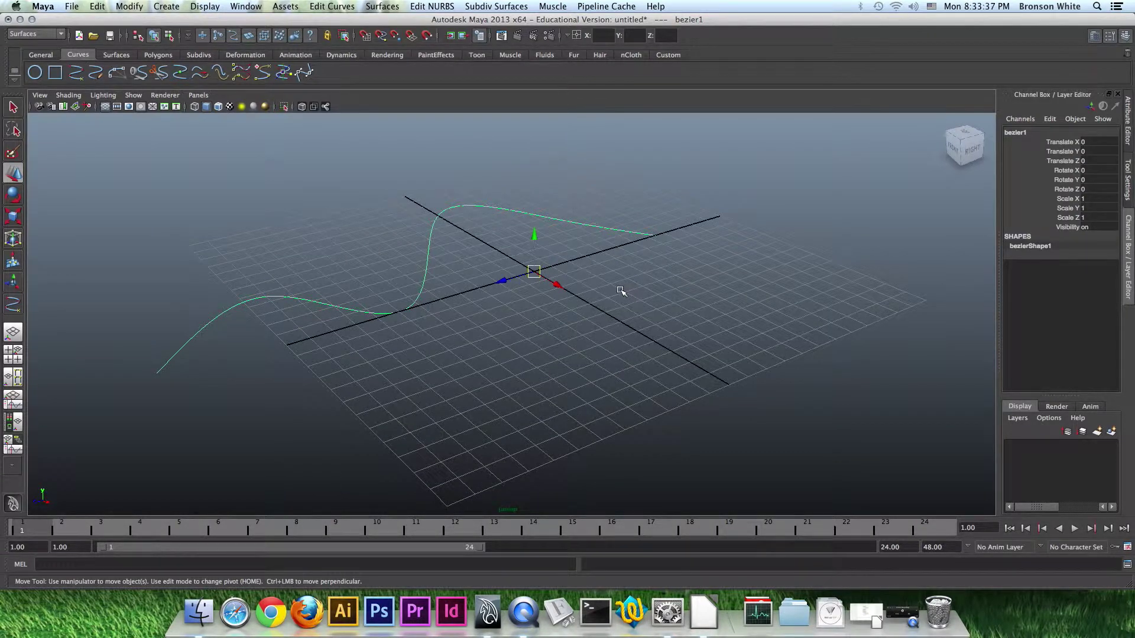
{"action": "left_click_drag", "start_coordinate": [567, 307], "coordinate": [650, 327], "text": "alt"}
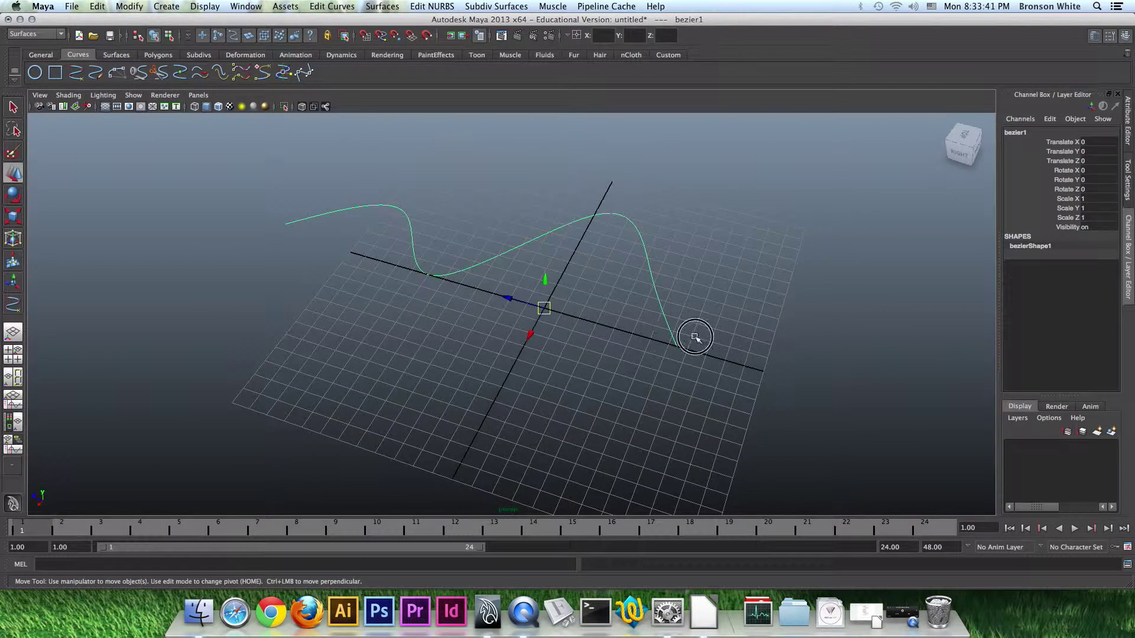
Display the curve's control vertices and examine its points and handles at both ends
{"action": "right_click", "coordinate": [674, 338]}
{"action": "left_click", "coordinate": [630, 336]}
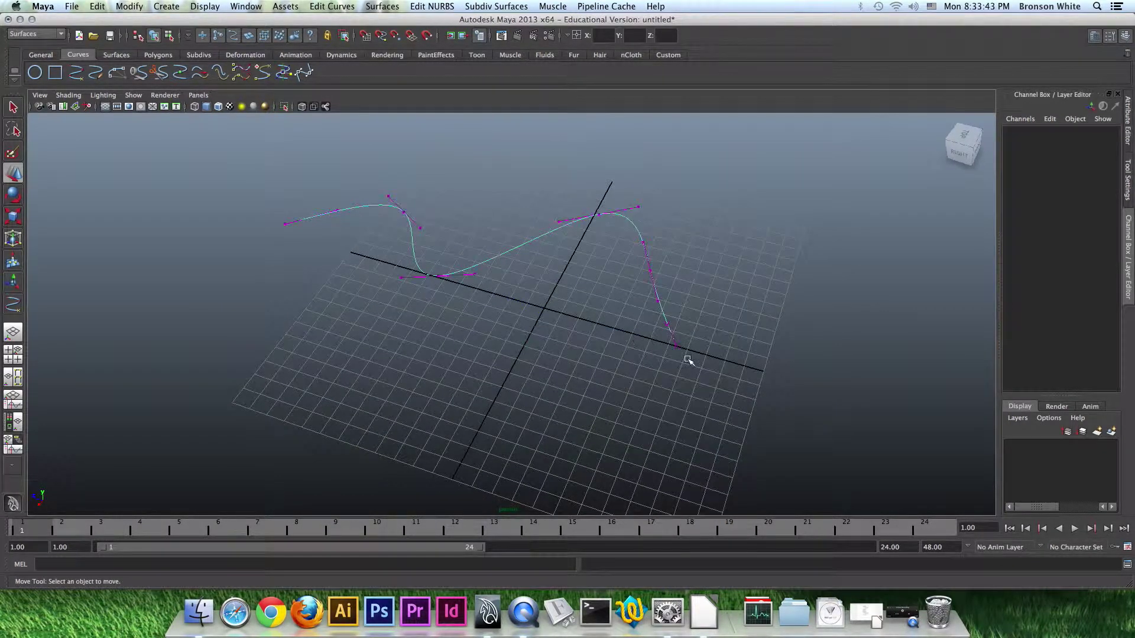
{"action": "left_click_drag", "start_coordinate": [594, 343], "coordinate": [649, 353], "text": "alt"}
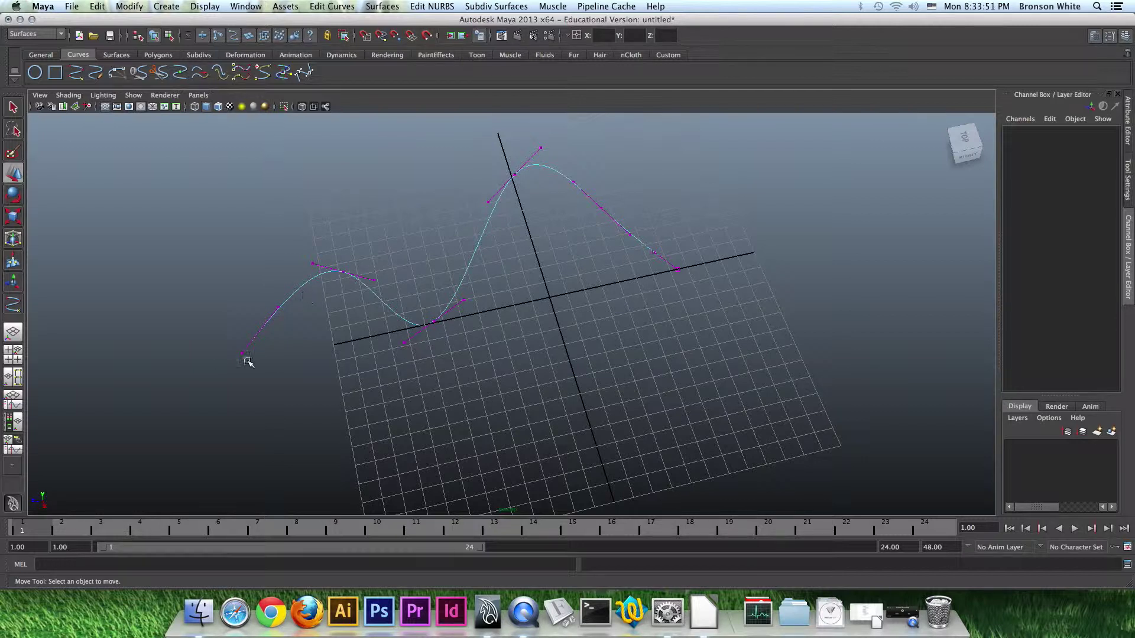
{"action": "key", "text": "z"}
{"action": "middle_click_drag", "start_coordinate": [683, 267], "coordinate": [455, 296], "text": "alt"}
{"action": "scroll", "coordinate": [718, 291], "scroll_direction": "up", "scroll_amount": 5}
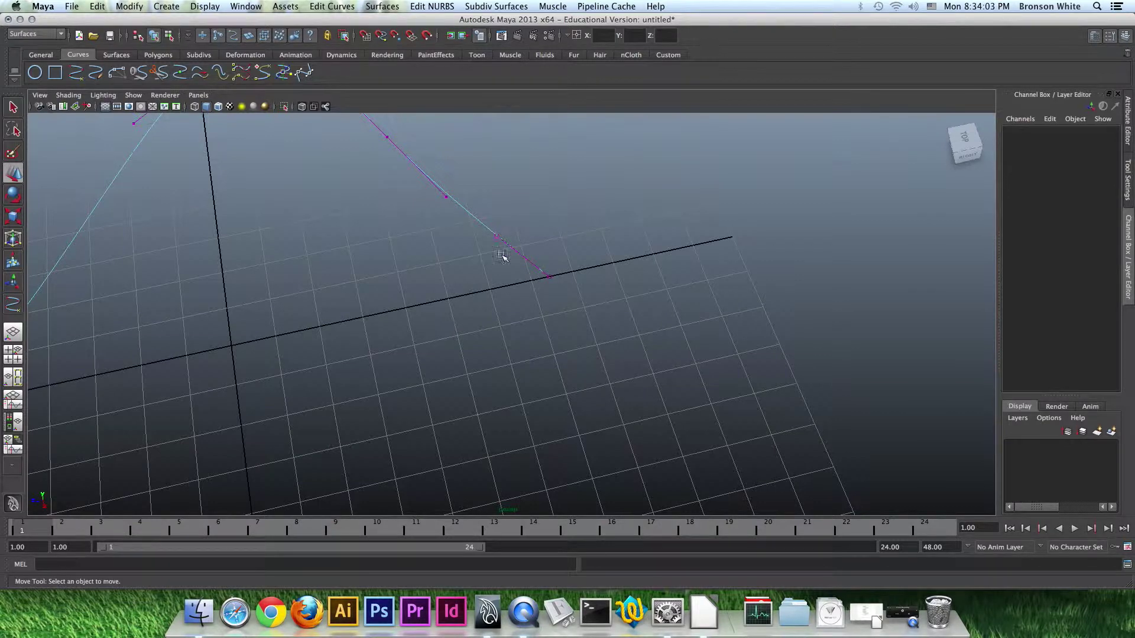
{"action": "scroll", "coordinate": [469, 246], "scroll_direction": "down", "scroll_amount": 3}
{"action": "left_click_drag", "start_coordinate": [483, 210], "coordinate": [601, 243], "text": "alt"}
{"action": "scroll", "coordinate": [644, 279], "scroll_direction": "down", "scroll_amount": 10}
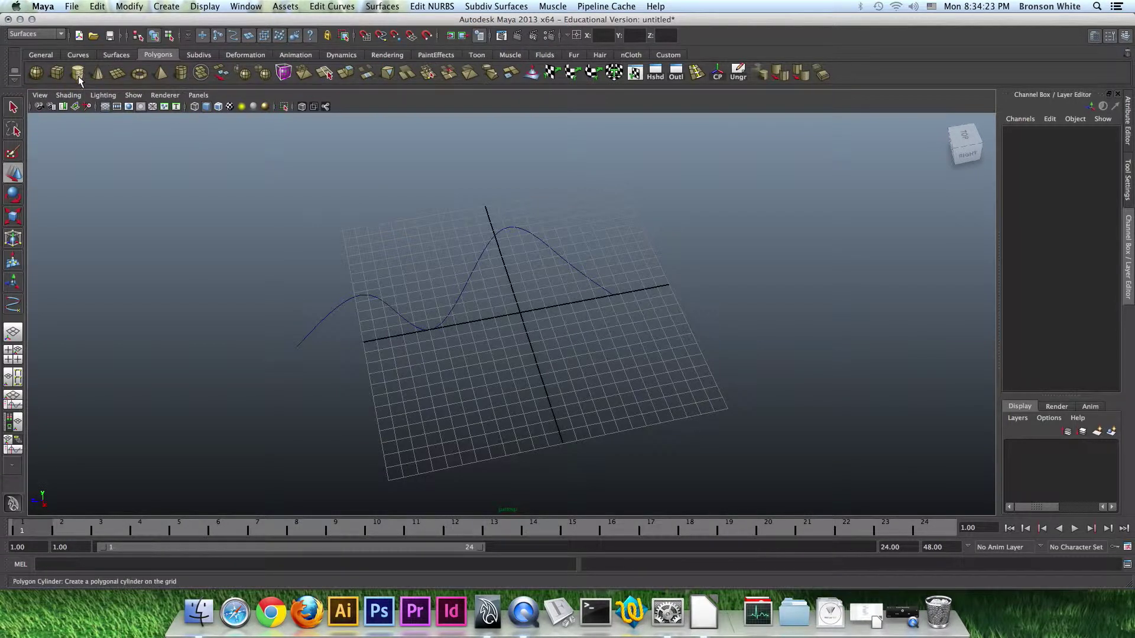
Create a tall, narrow polygon cylinder on the grid near the curve's end, at about X 4.16, Z -6.17, and frame it
{"action": "left_click", "coordinate": [78, 76]}
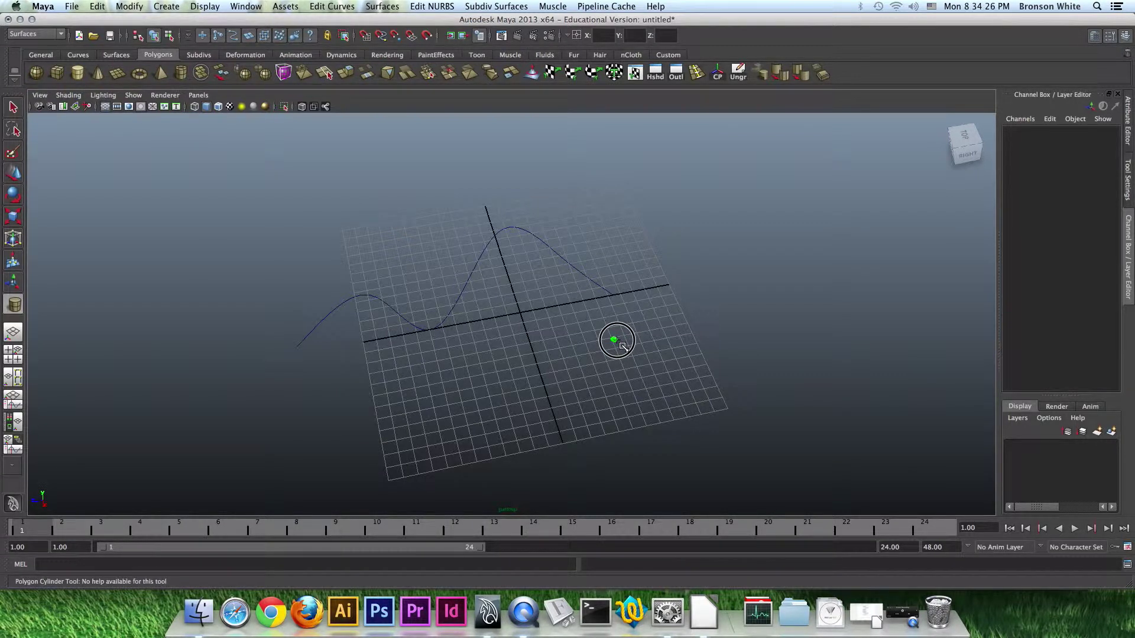
{"action": "left_click_drag", "start_coordinate": [622, 345], "coordinate": [622, 359]}
{"action": "key", "text": "f"}
{"action": "left_click_drag", "start_coordinate": [627, 402], "coordinate": [649, 369], "text": "alt"}
{"action": "scroll", "coordinate": [589, 357], "scroll_direction": "down", "scroll_amount": 3}
{"action": "left_click_drag", "start_coordinate": [441, 382], "coordinate": [532, 356], "text": "alt"}
{"action": "left_click_drag", "start_coordinate": [547, 286], "coordinate": [544, 280], "text": "alt"}
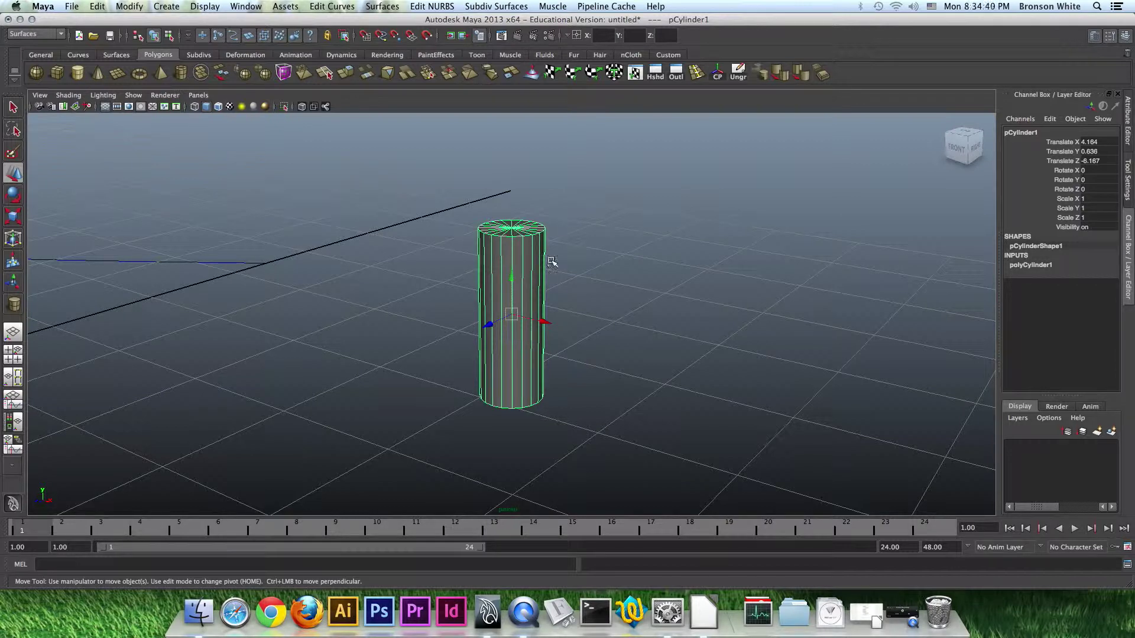
{"action": "left_click_drag", "start_coordinate": [553, 253], "coordinate": [552, 256], "text": "alt"}
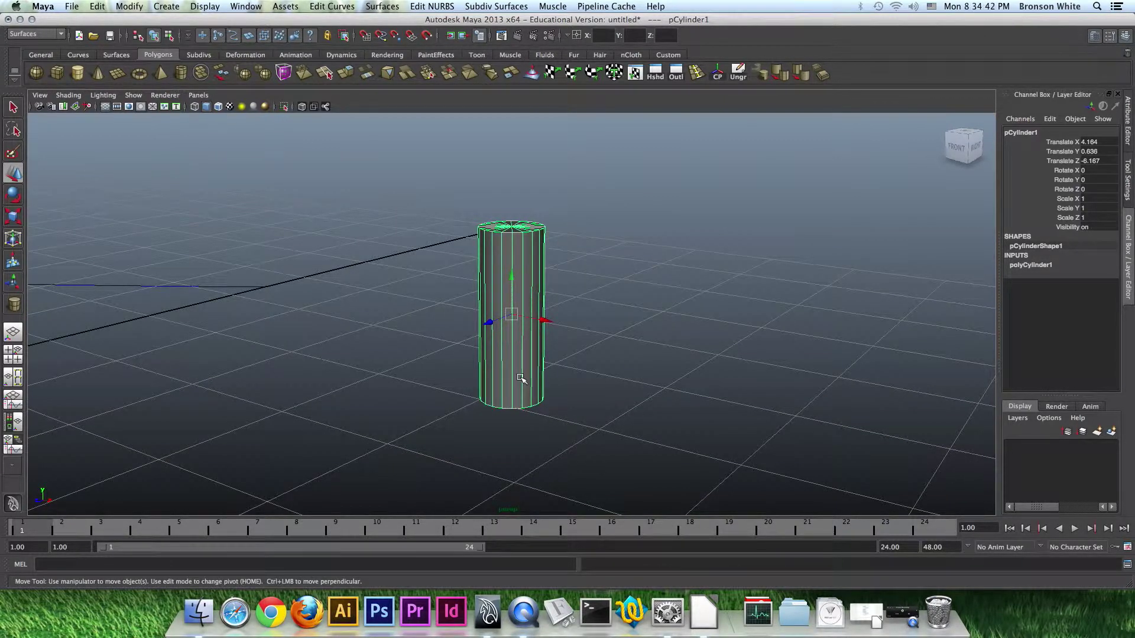
Delete the cylinder's side faces, keep its cap as a flat disc, and return to object selection
{"action": "right_click", "coordinate": [531, 254]}
{"action": "left_click", "coordinate": [531, 282]}
{"action": "left_click_drag", "start_coordinate": [531, 282], "coordinate": [583, 274], "text": "alt"}
{"action": "double_click", "coordinate": [504, 336]}
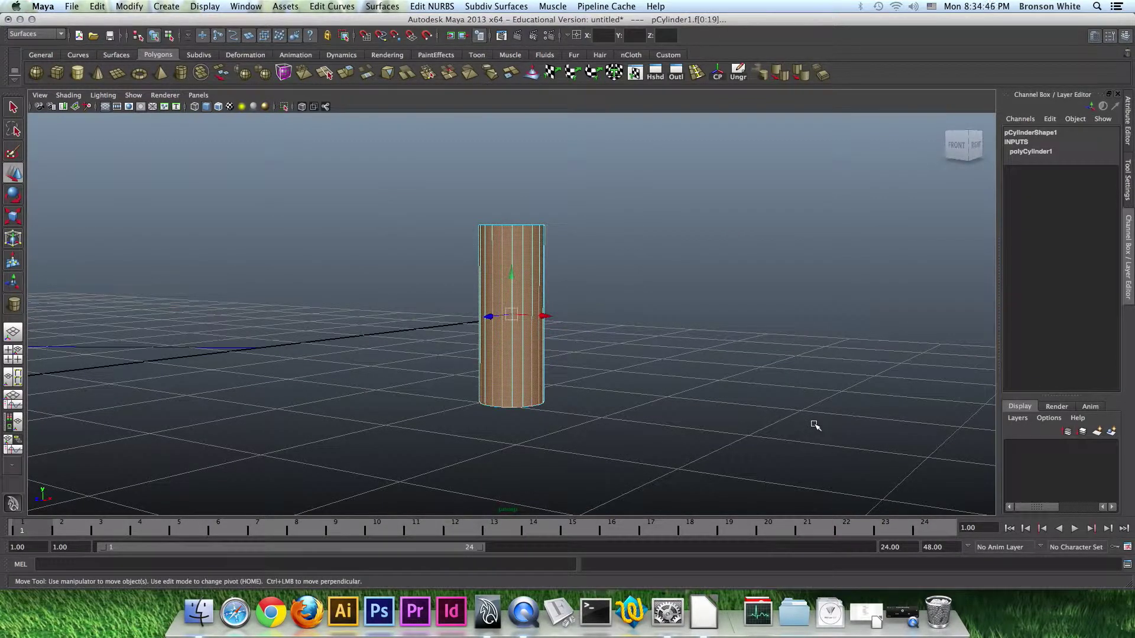
{"action": "key", "text": "Delete"}
{"action": "left_click_drag", "start_coordinate": [732, 383], "coordinate": [509, 372], "text": "alt"}
{"action": "right_click_drag", "start_coordinate": [510, 375], "coordinate": [535, 376]}
{"action": "left_click", "coordinate": [534, 376]}
Center the pivot of the remaining disc
{"action": "left_click_drag", "start_coordinate": [639, 365], "coordinate": [529, 335], "text": "alt"}
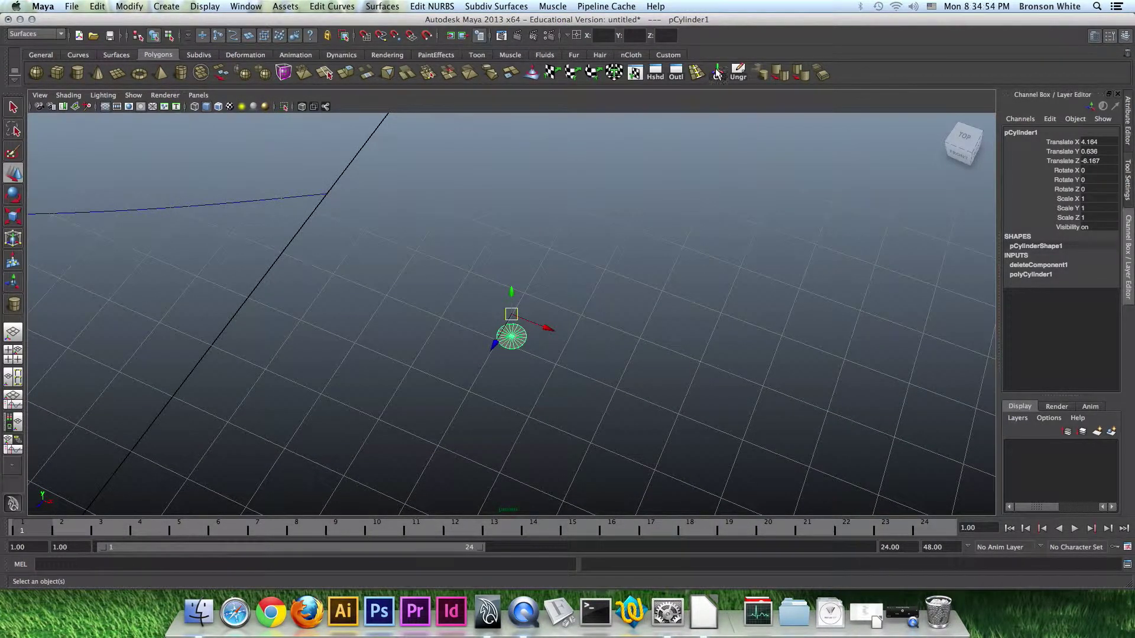
{"action": "left_click", "coordinate": [130, 7]}
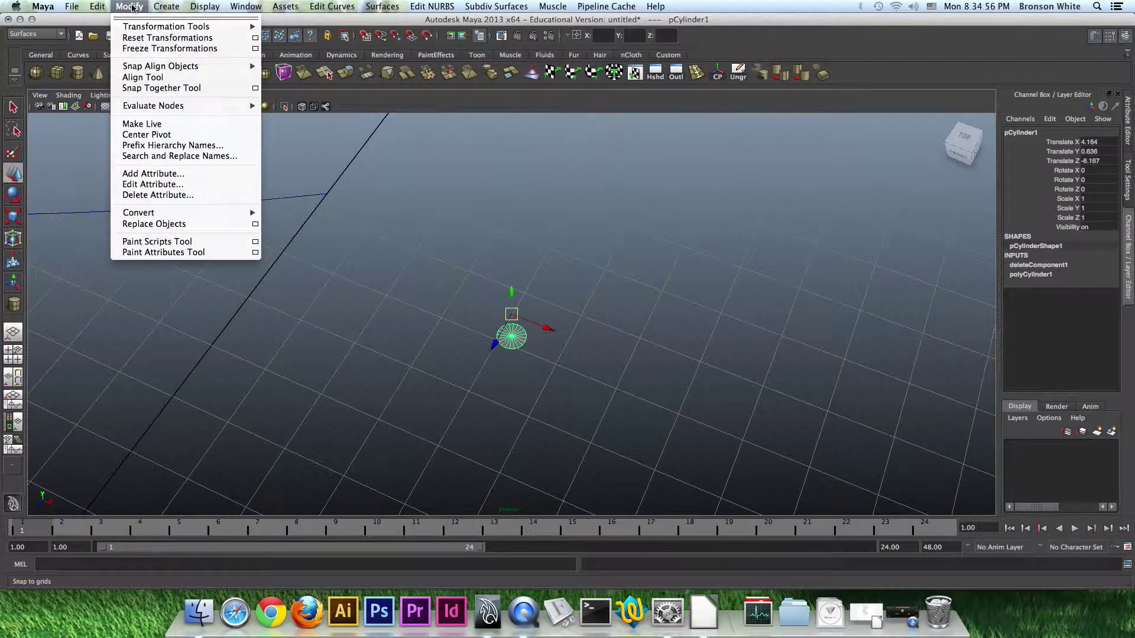
{"action": "left_click", "coordinate": [165, 135]}
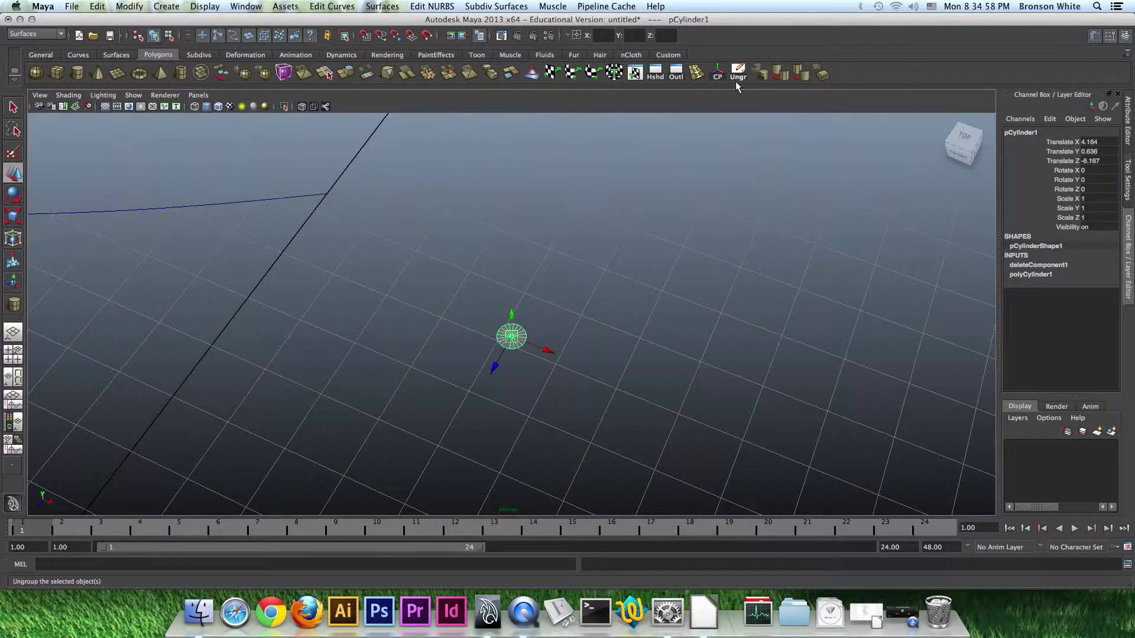
Move the disc onto the curve's end at the axis, to about X 0.14, Z -7.52
{"action": "mouse_move", "coordinate": [575, 312]}
{"action": "left_mouse_down", "text": "alt"}
{"action": "mouse_move", "coordinate": [556, 270]}
{"action": "mouse_move", "coordinate": [578, 296]}
{"action": "left_mouse_up", "text": "alt"}
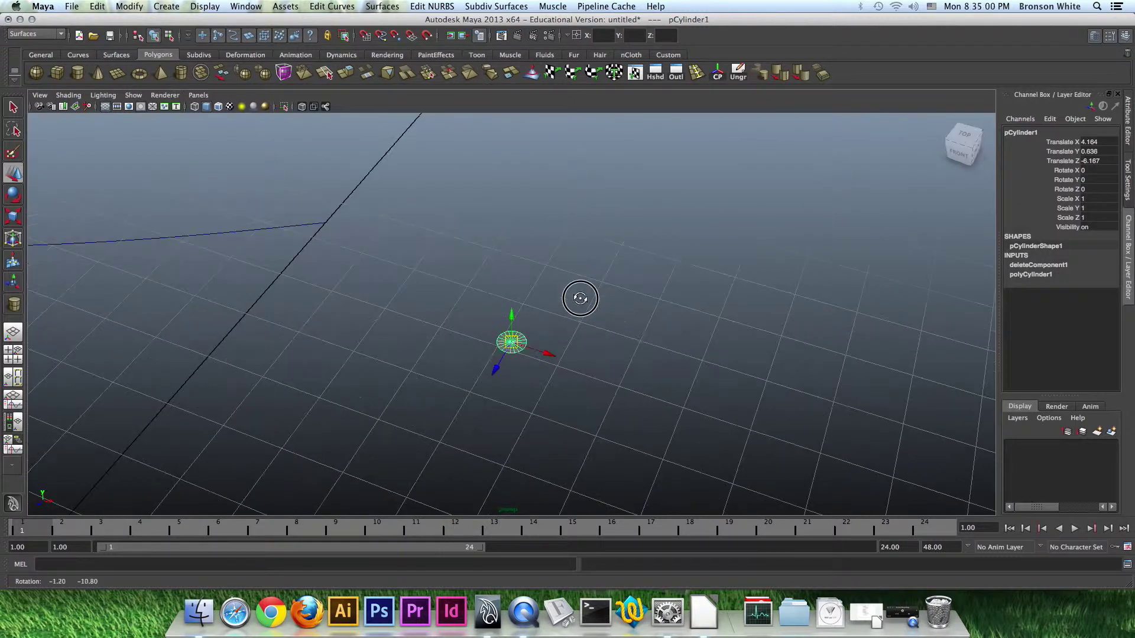
{"action": "left_click_drag", "start_coordinate": [541, 358], "coordinate": [374, 231]}
{"action": "left_click_drag", "start_coordinate": [422, 244], "coordinate": [394, 243], "text": "alt"}
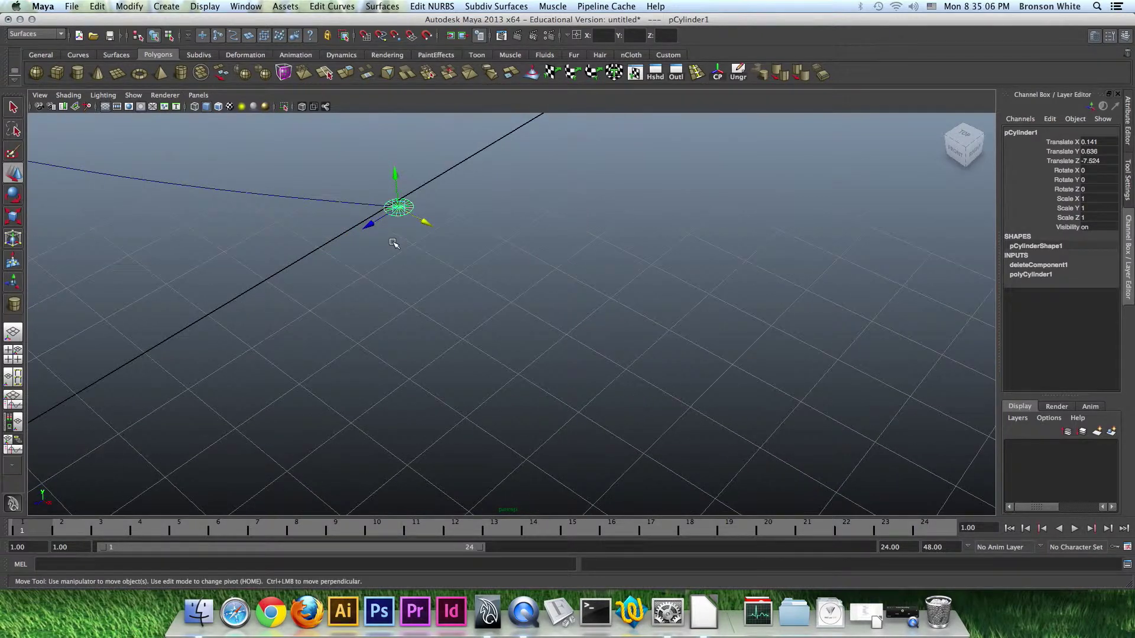
{"action": "key", "text": "f"}
{"action": "right_click_drag", "start_coordinate": [489, 271], "coordinate": [309, 314], "text": "alt"}
{"action": "left_click_drag", "start_coordinate": [309, 314], "coordinate": [550, 341], "text": "alt"}
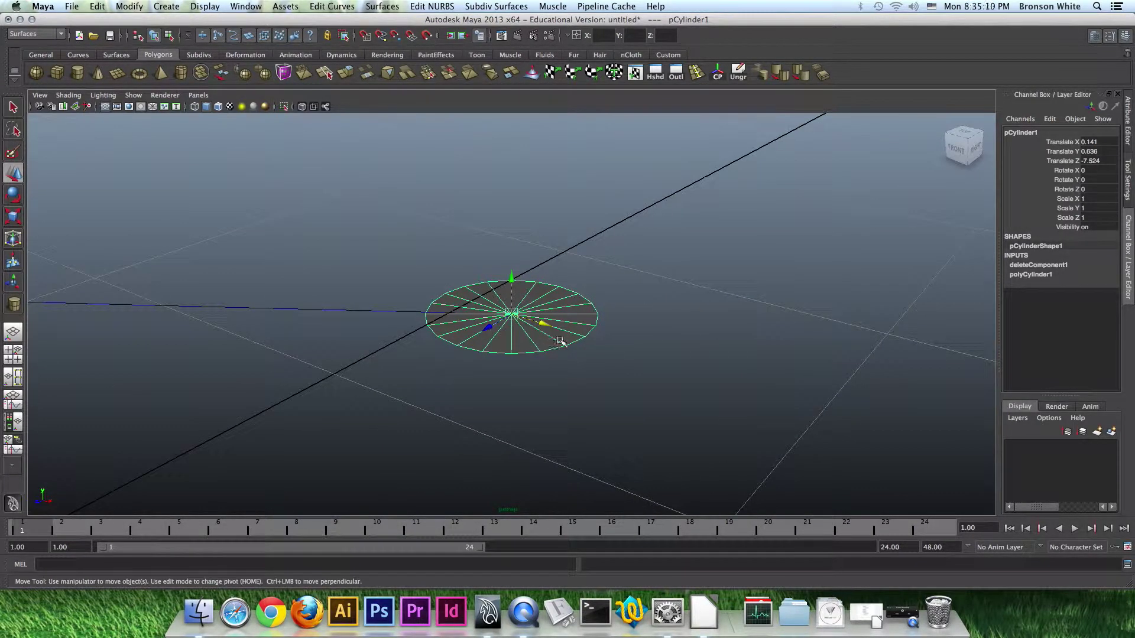
Rotate the disc upright at the end of the curve, to 85 degrees about X
{"action": "left_click_drag", "start_coordinate": [562, 342], "coordinate": [467, 342], "text": "alt"}
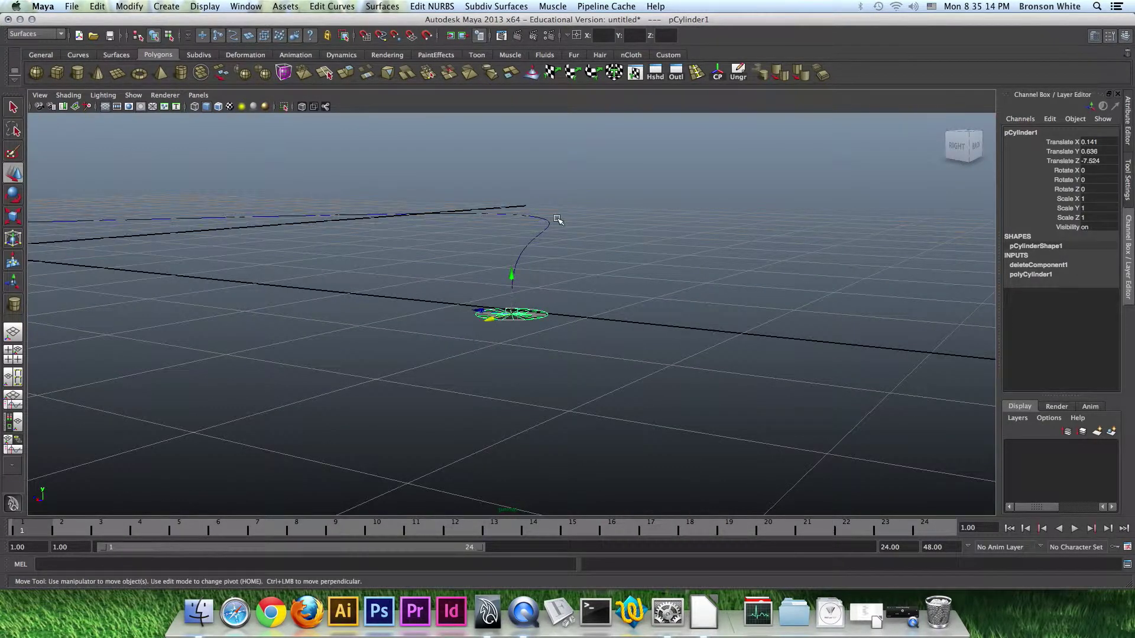
{"action": "left_click_drag", "start_coordinate": [453, 395], "coordinate": [569, 354], "text": "alt"}
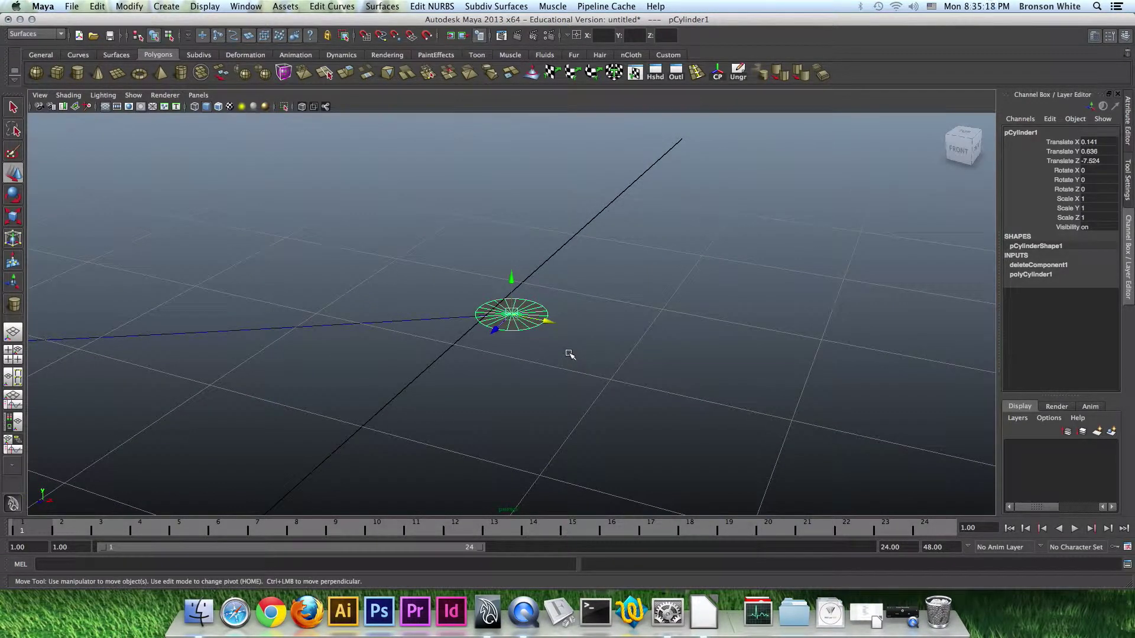
{"action": "key", "text": "e"}
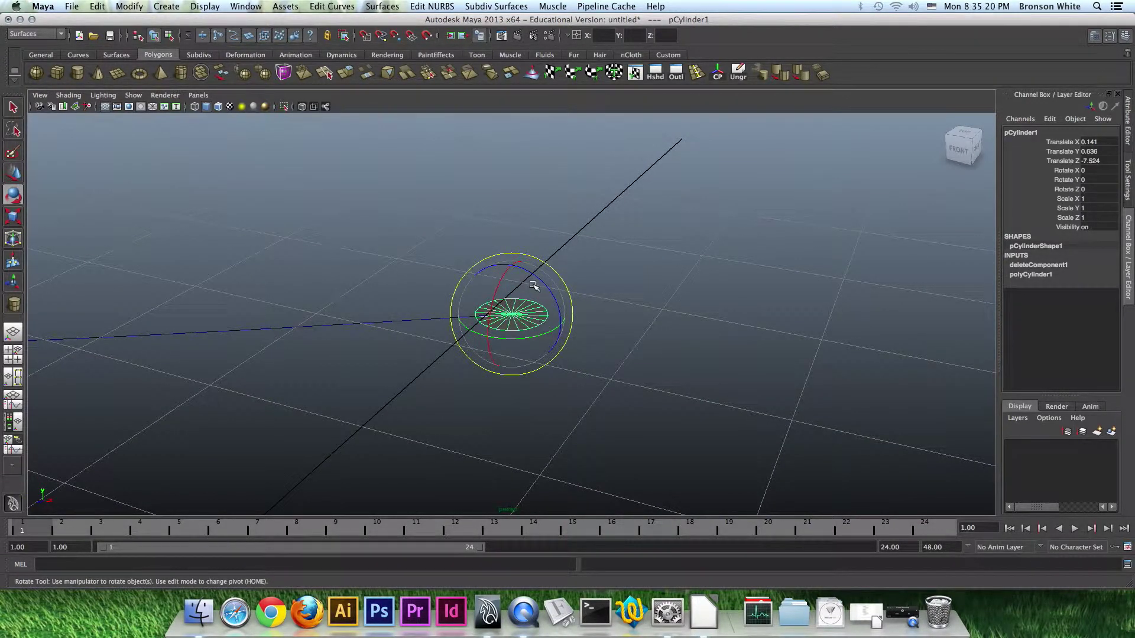
{"action": "left_click_drag", "start_coordinate": [499, 285], "coordinate": [476, 347]}
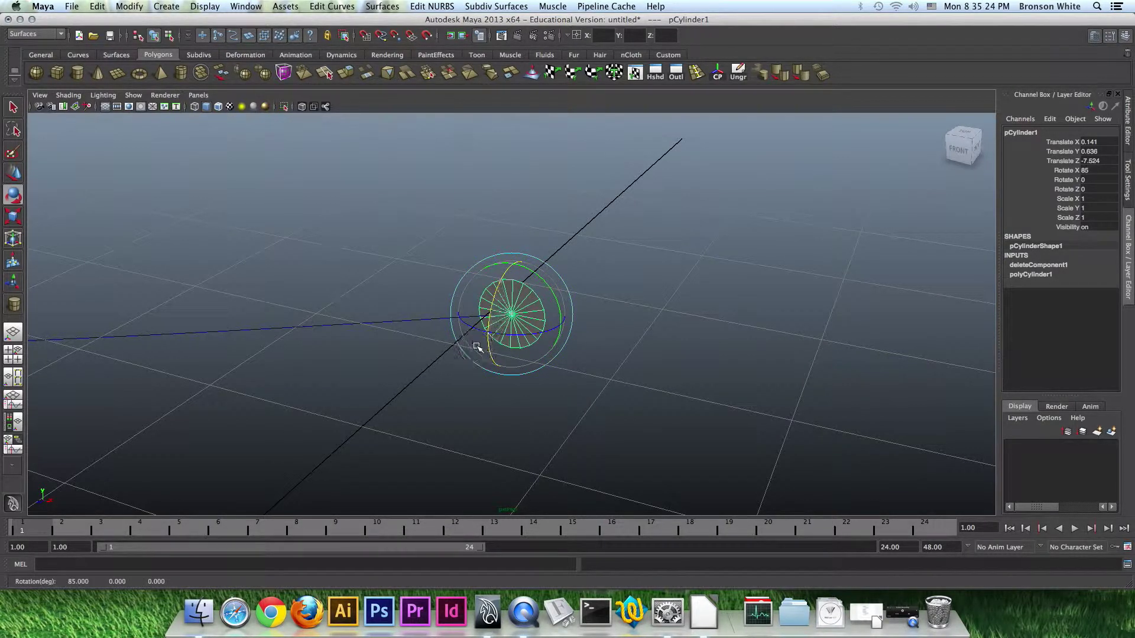
Try discrete rotation in the Rotate tool's settings with a step size of 15
{"action": "left_click", "coordinate": [1128, 177]}
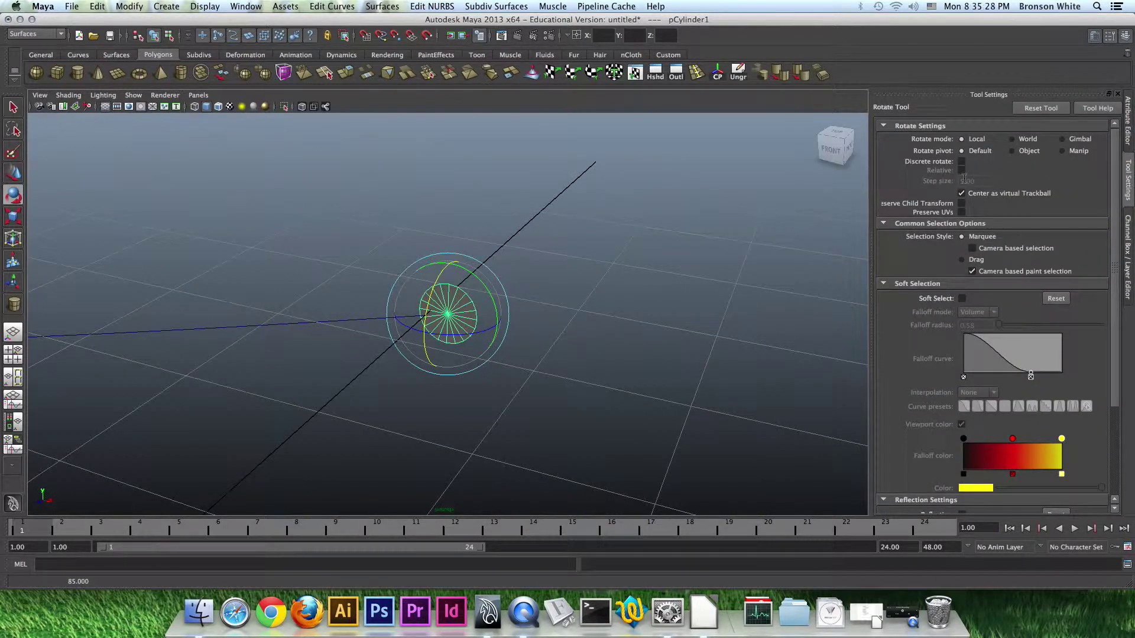
{"action": "left_click", "coordinate": [962, 162]}
{"action": "left_click", "coordinate": [963, 182]}
{"action": "type", "text": "1"}
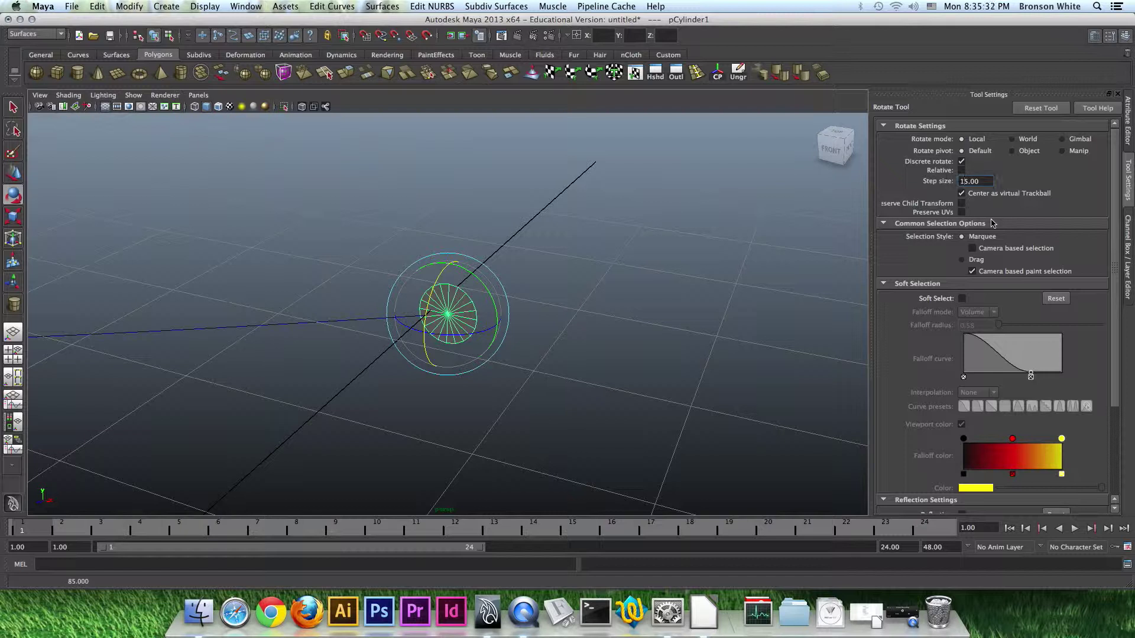
{"action": "left_click", "coordinate": [962, 162]}
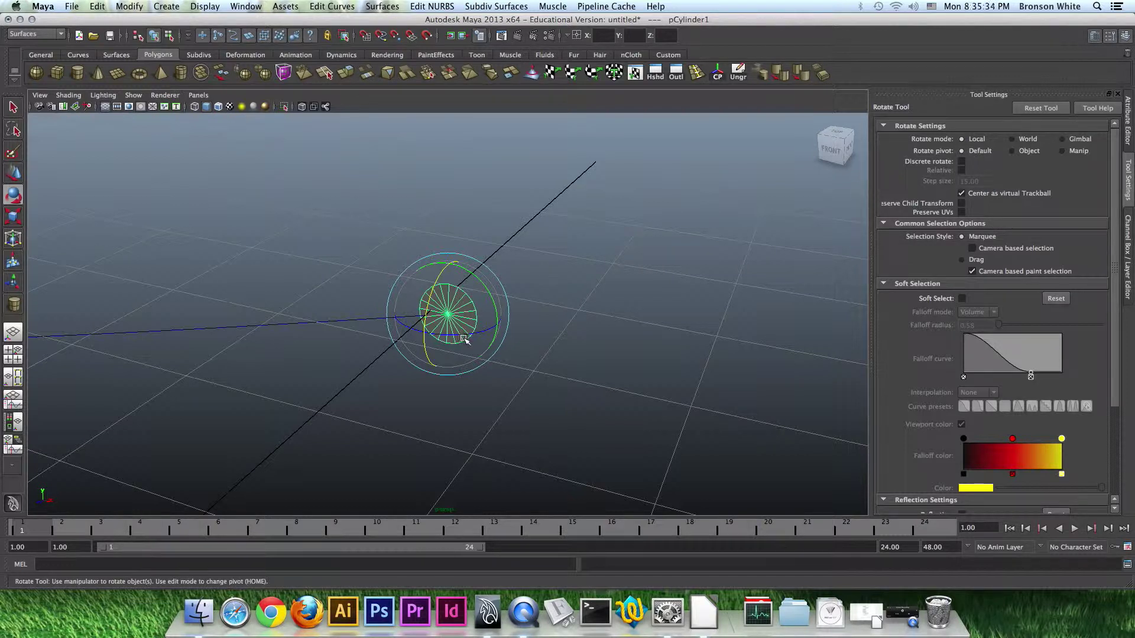
Turn the disc with stepped rotation to face along the curve, to about X 80, Y -60, Z 9 degrees
{"action": "key", "text": "j"}
{"action": "left_click_drag", "start_coordinate": [474, 335], "coordinate": [420, 339]}
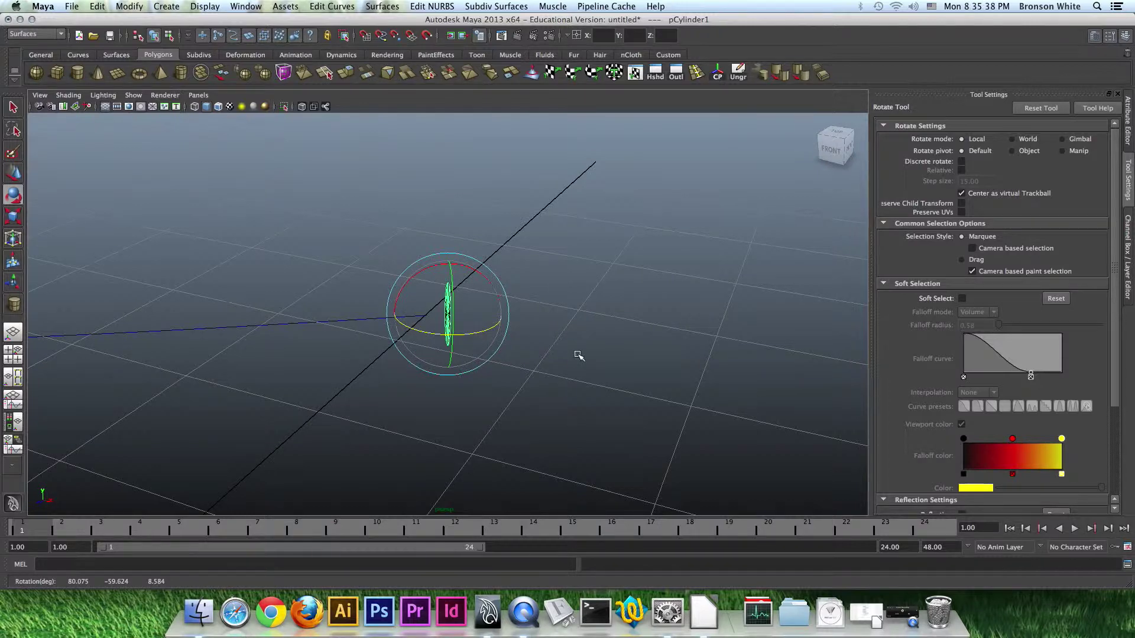
{"action": "left_click_drag", "start_coordinate": [578, 355], "coordinate": [489, 352], "text": "alt"}
Select the disc first and add the curve to the selection
{"action": "left_click", "coordinate": [592, 292]}
{"action": "left_click_drag", "start_coordinate": [592, 292], "coordinate": [413, 240], "text": "alt"}
{"action": "left_click", "coordinate": [408, 247]}
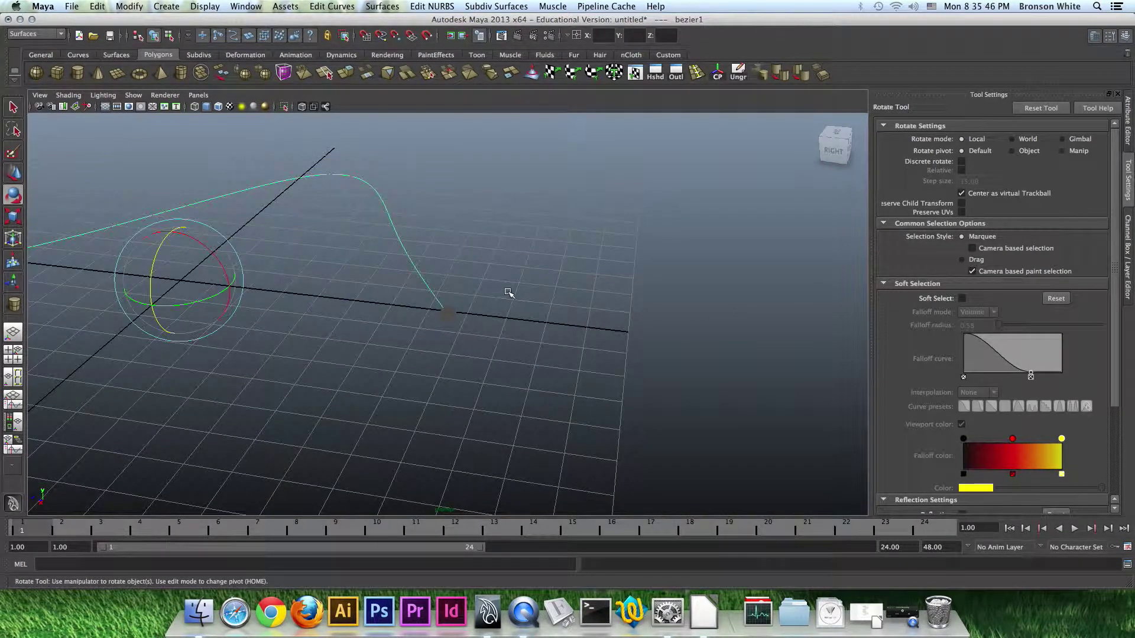
{"action": "left_click_drag", "start_coordinate": [507, 283], "coordinate": [481, 329], "text": "alt"}
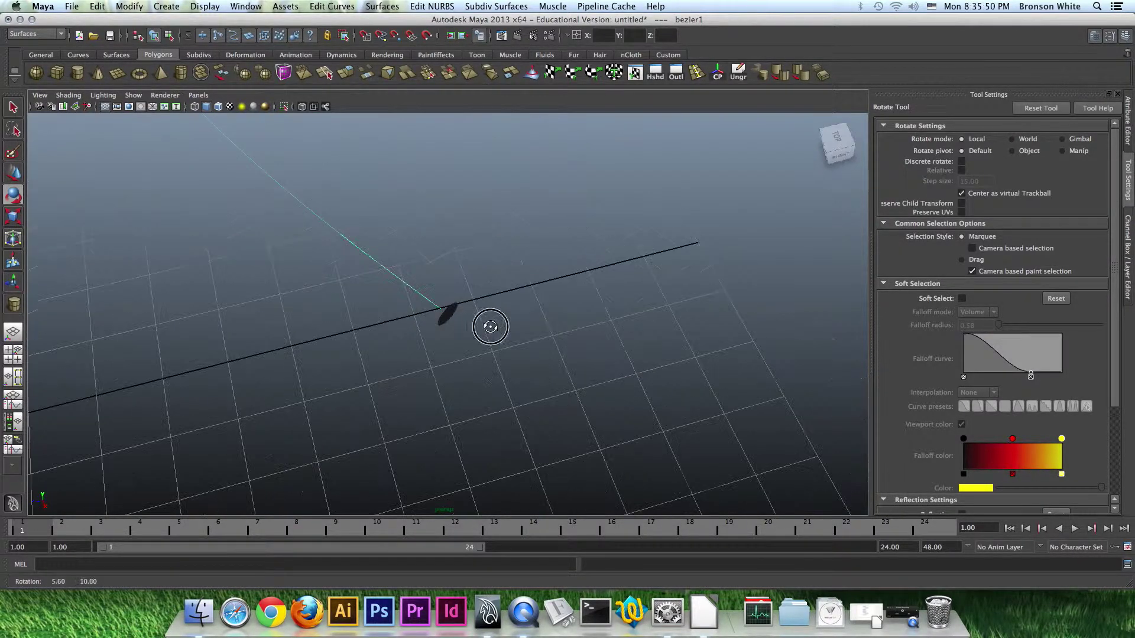
{"action": "left_click", "coordinate": [445, 310]}
{"action": "left_click_drag", "start_coordinate": [526, 314], "coordinate": [525, 297], "text": "alt"}
{"action": "left_click_drag", "start_coordinate": [554, 351], "coordinate": [544, 357], "text": "alt"}
{"action": "left_click", "coordinate": [395, 262]}
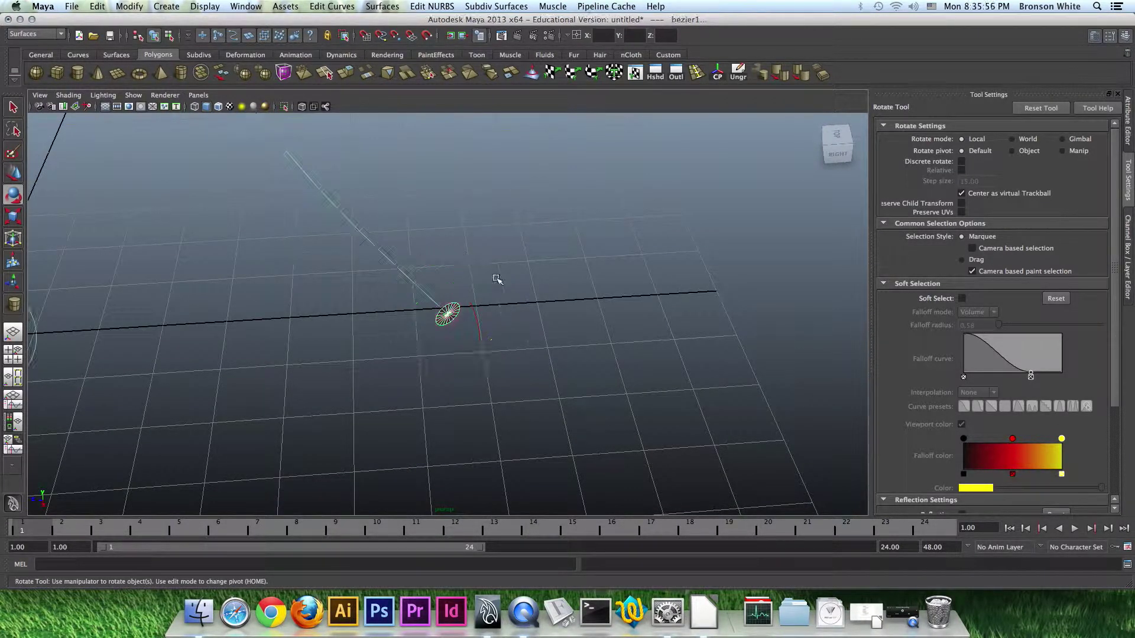
{"action": "left_click_drag", "start_coordinate": [615, 284], "coordinate": [441, 300], "text": "alt"}
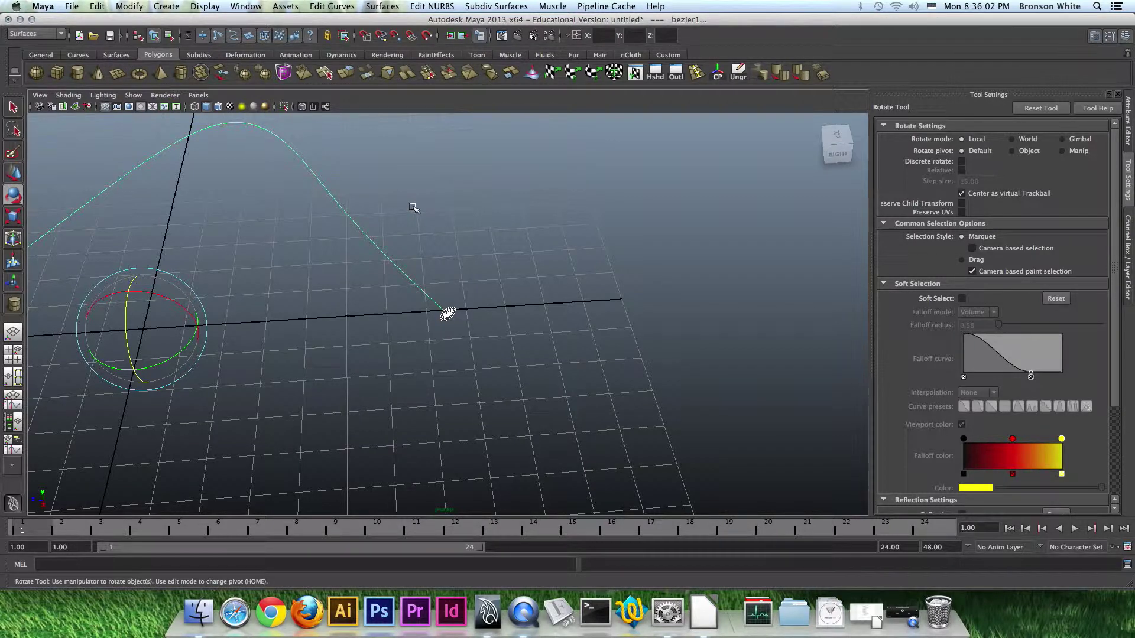
Switch to the Polygons menu set and extrude the selected disc along the curve
{"action": "left_click", "coordinate": [41, 34]}
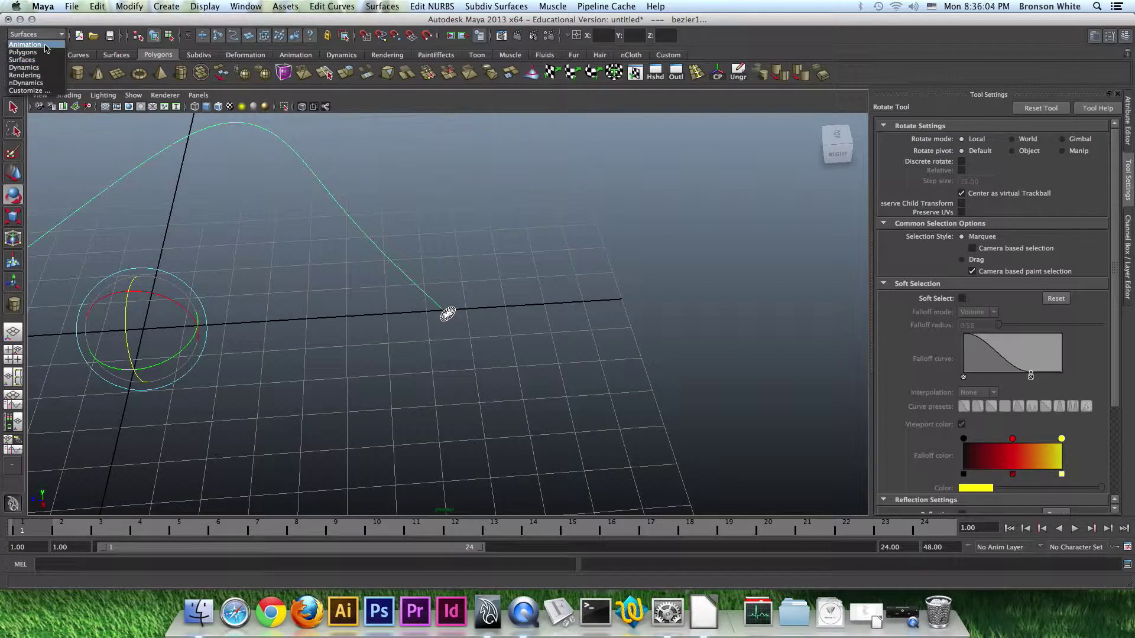
{"action": "left_click", "coordinate": [24, 52]}
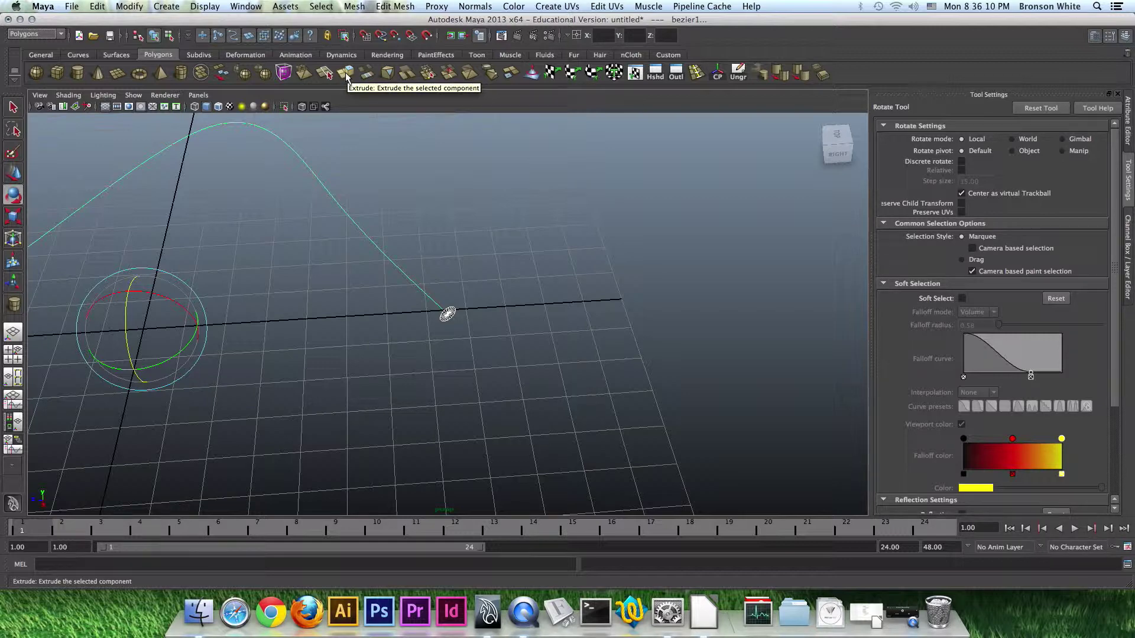
{"action": "left_click", "coordinate": [356, 6]}
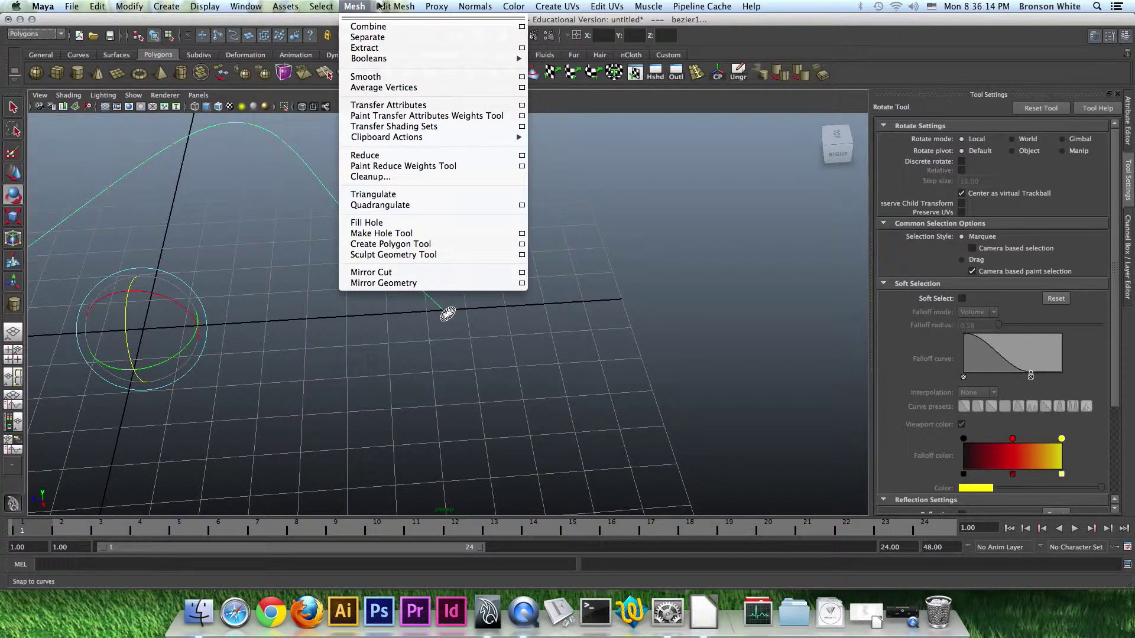
{"action": "mouse_move", "coordinate": [395, 6]}
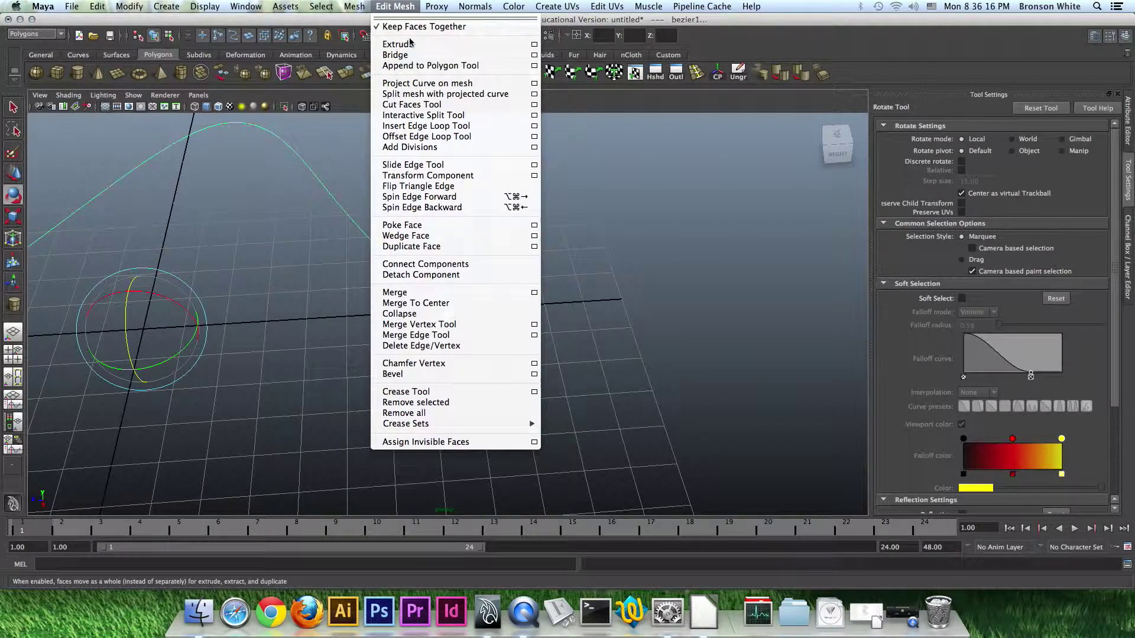
{"action": "left_click", "coordinate": [401, 7]}
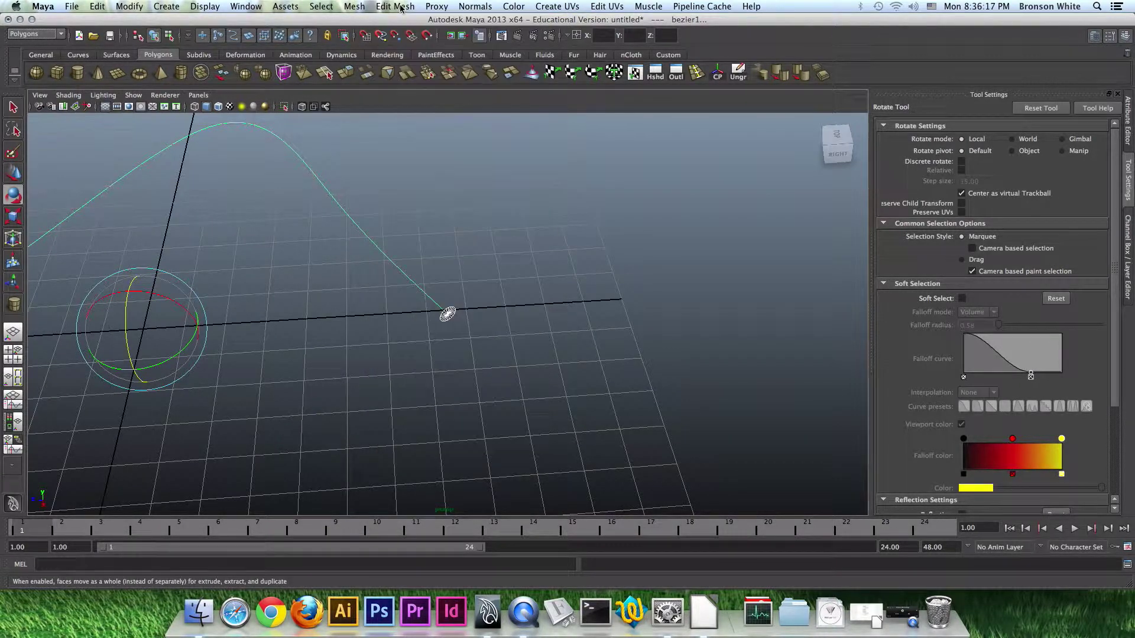
{"action": "left_click", "coordinate": [348, 73]}
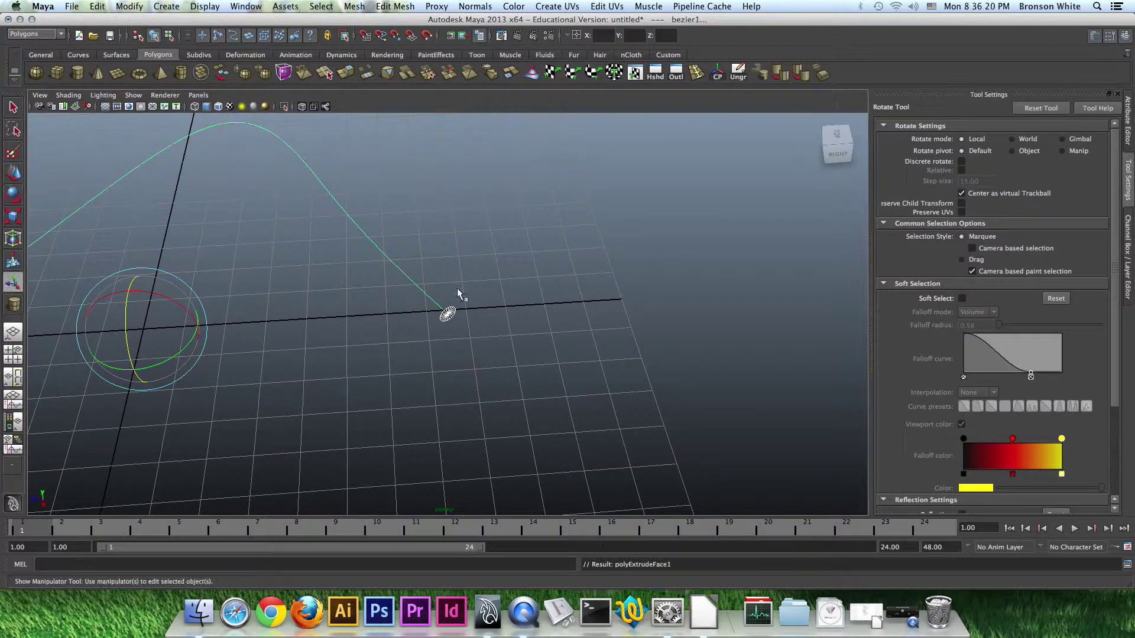
{"action": "left_click_drag", "start_coordinate": [446, 313], "coordinate": [171, 350], "text": "alt"}
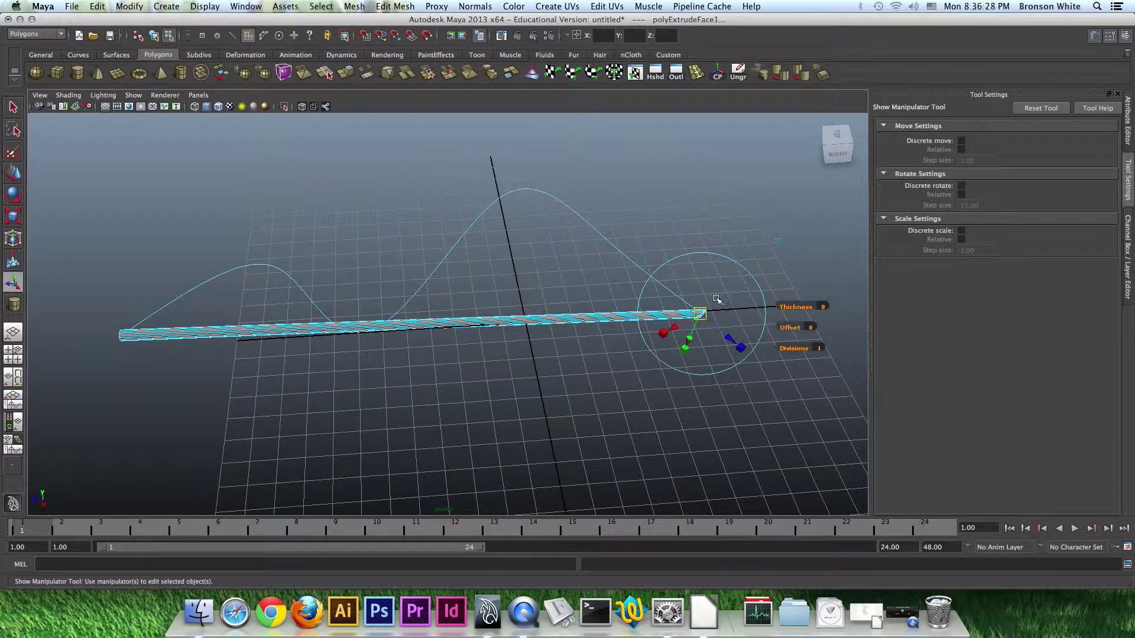
{"action": "left_click_drag", "start_coordinate": [771, 260], "coordinate": [713, 282], "text": "alt"}
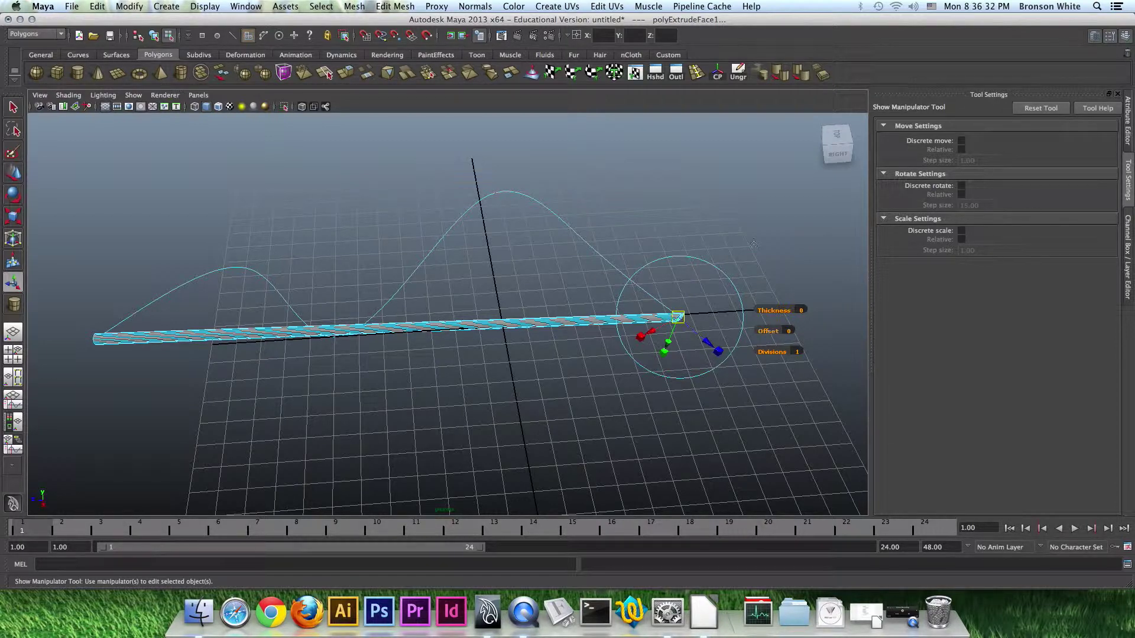
Raise the extrusion's Divisions to 25 so the tube bends along the curve
{"action": "left_click", "coordinate": [1129, 244]}
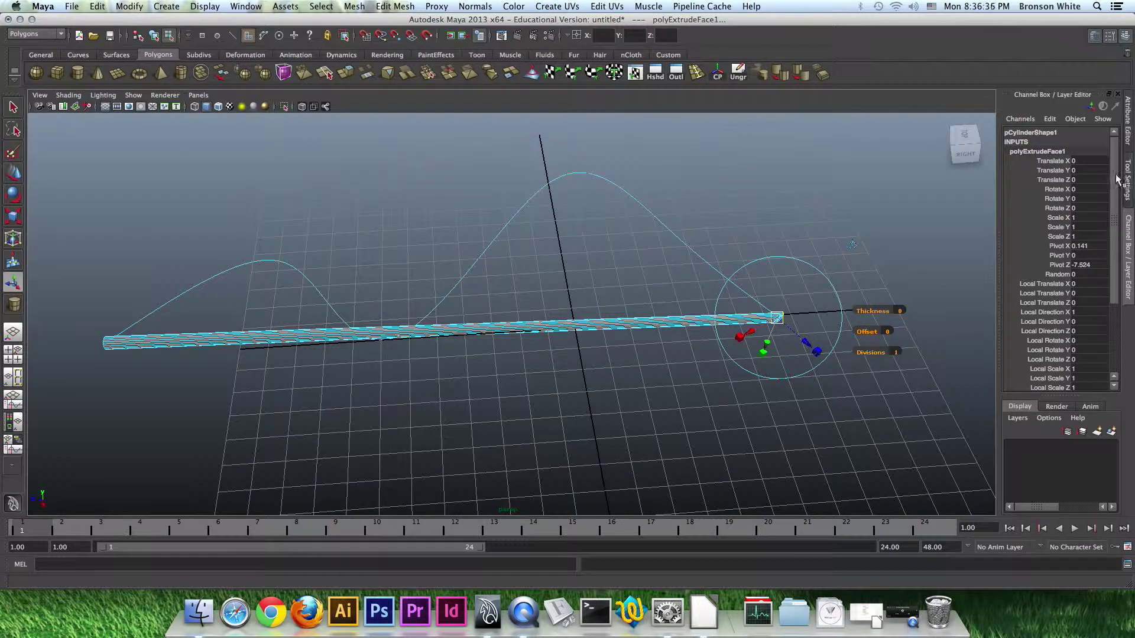
{"action": "left_click_drag", "start_coordinate": [1114, 177], "coordinate": [1114, 249]}
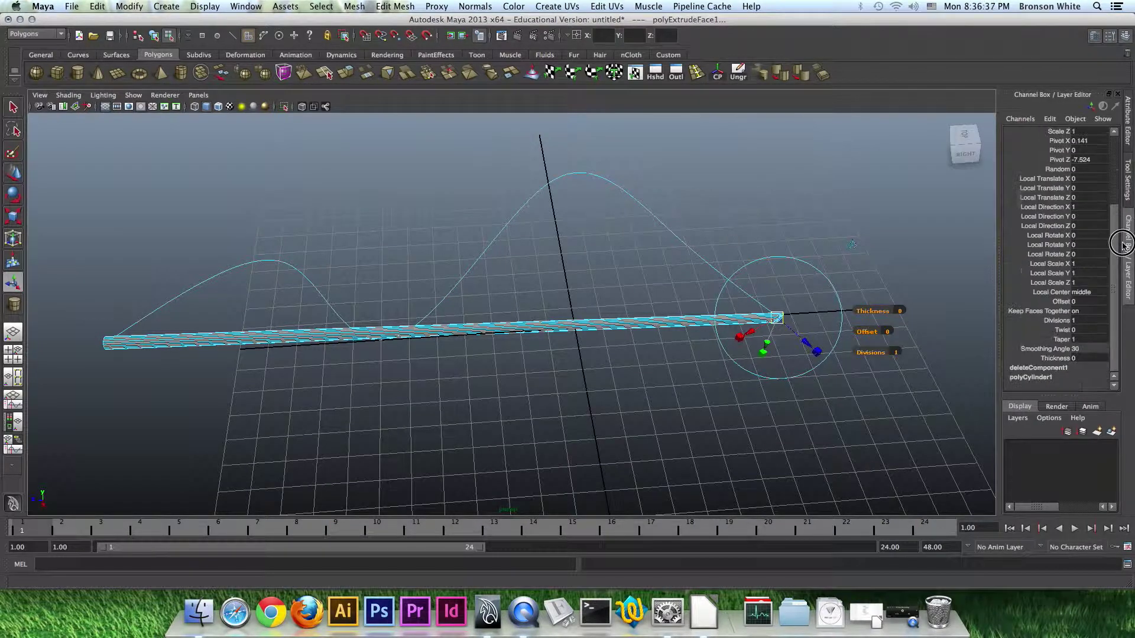
{"action": "left_click", "coordinate": [1056, 319]}
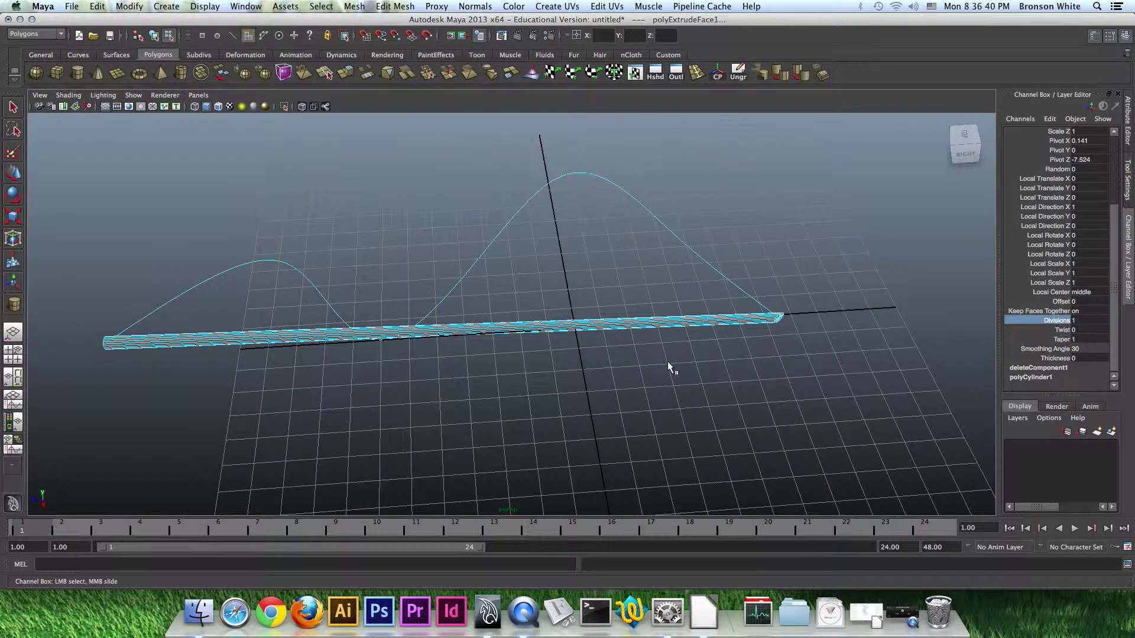
{"action": "middle_click_drag", "start_coordinate": [480, 388], "coordinate": [627, 377]}
{"action": "left_click_drag", "start_coordinate": [711, 380], "coordinate": [618, 336], "text": "alt"}
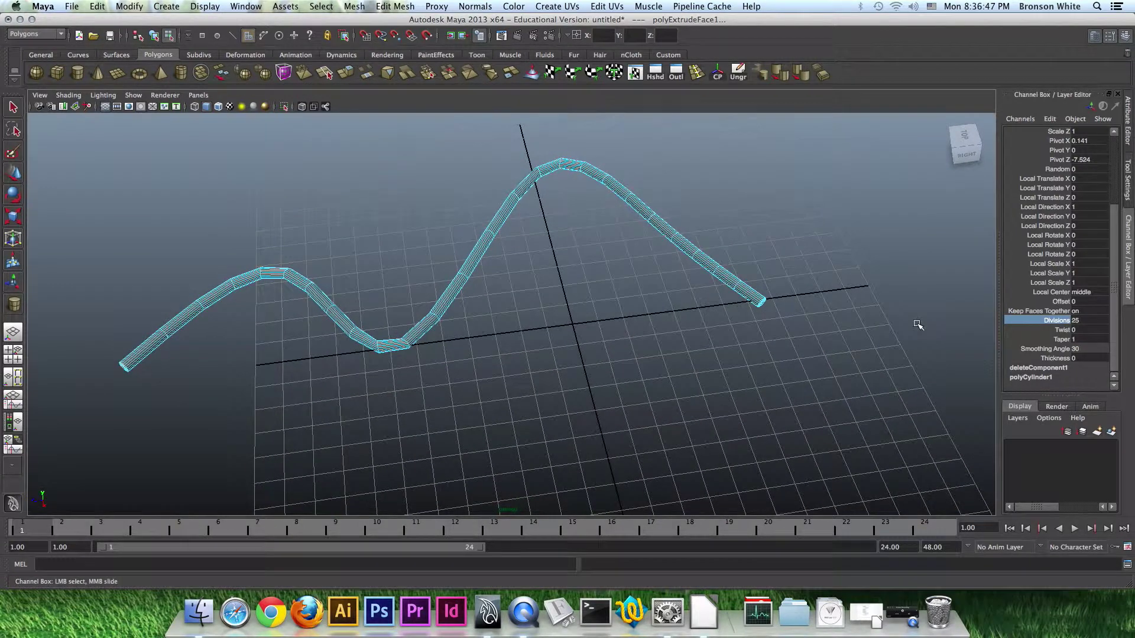
Set the extrusion's Divisions to 500 to smooth the tube
{"action": "double_click", "coordinate": [1084, 321]}
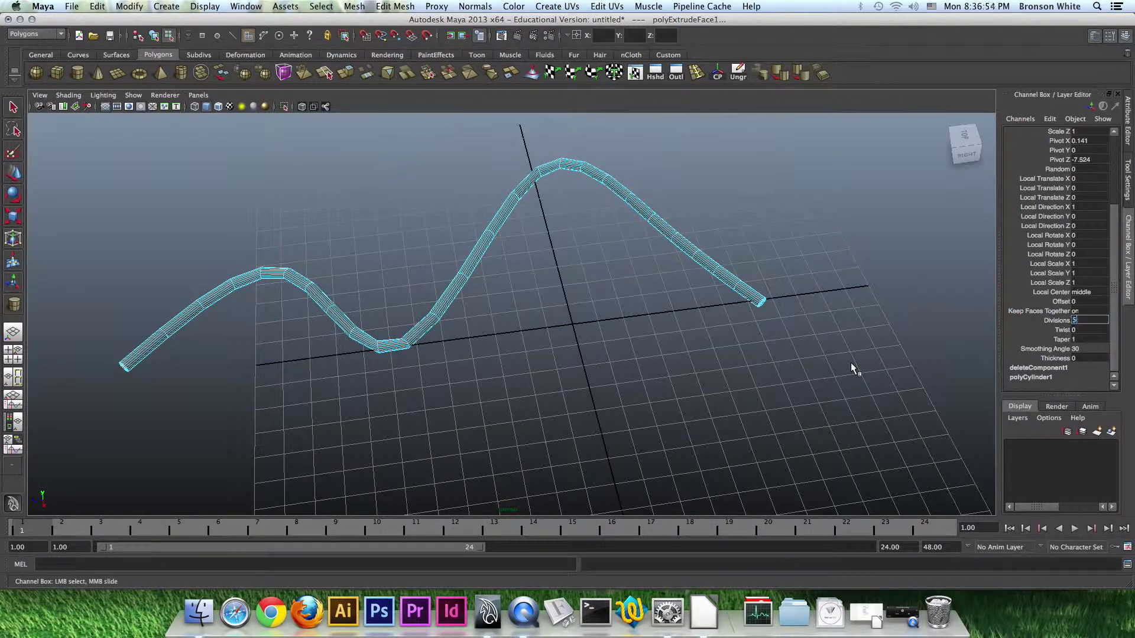
{"action": "type", "text": "500"}
{"action": "key", "text": "Tab"}
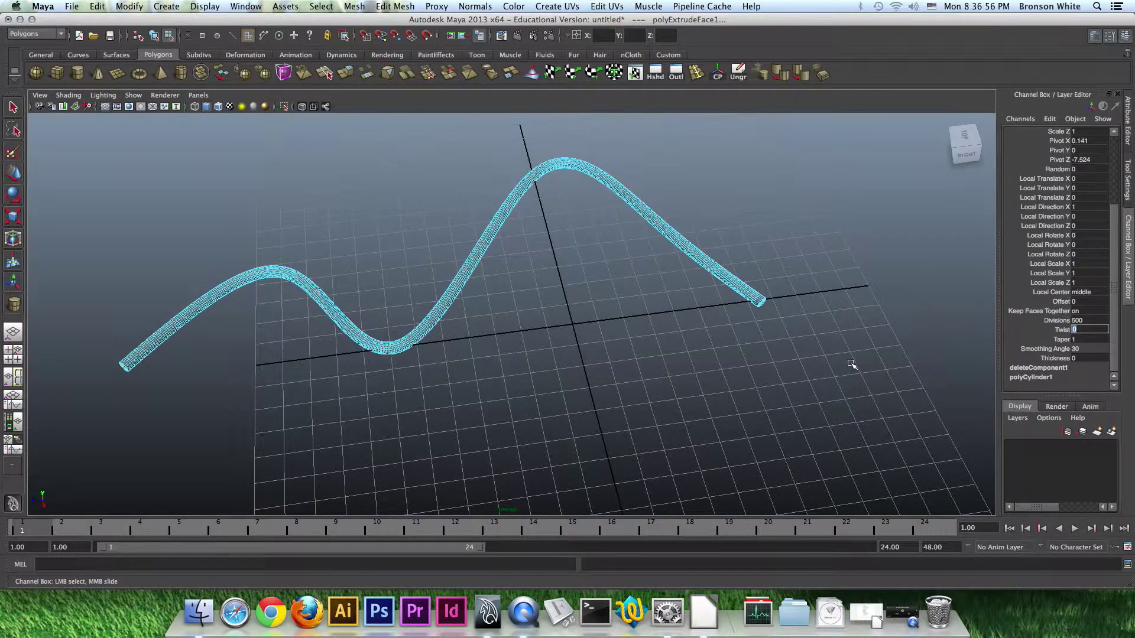
Raise control point cv[3] of the Bezier curve slightly to lift that stretch of the tube off the grid
{"action": "left_click_drag", "start_coordinate": [833, 360], "coordinate": [786, 325], "text": "alt"}
{"action": "middle_click_drag", "start_coordinate": [786, 325], "coordinate": [563, 291], "text": "alt"}
{"action": "right_click_drag", "start_coordinate": [562, 292], "coordinate": [794, 323], "text": "alt"}
{"action": "left_click_drag", "start_coordinate": [703, 290], "coordinate": [537, 262], "text": "alt"}
{"action": "left_click_drag", "start_coordinate": [690, 265], "coordinate": [583, 311], "text": "alt"}
{"action": "right_click_drag", "start_coordinate": [582, 312], "coordinate": [742, 246], "text": "alt"}
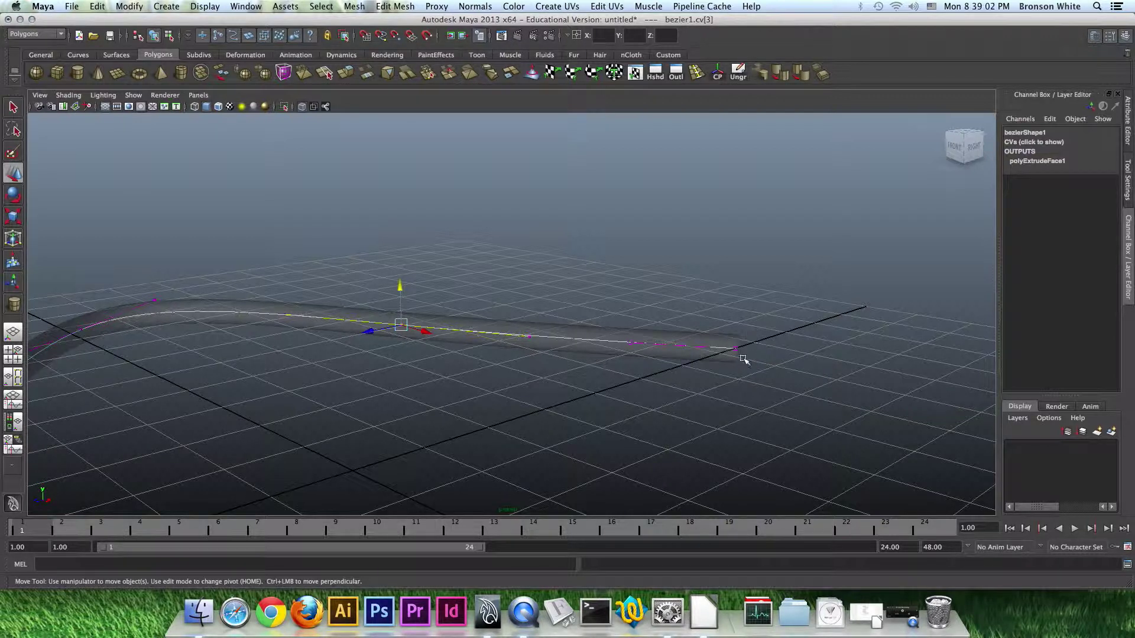
{"action": "left_click_drag", "start_coordinate": [397, 283], "coordinate": [400, 257]}
{"action": "left_click", "coordinate": [529, 309]}
{"action": "left_click_drag", "start_coordinate": [555, 313], "coordinate": [284, 397]}
{"action": "middle_click_drag", "start_coordinate": [282, 390], "coordinate": [558, 355], "text": "alt"}
Raise the Bezier curve's end control point cv[15] slightly and select its neighbouring point cv[14]
{"action": "mouse_move", "coordinate": [203, 285]}
{"action": "left_mouse_down"}
{"action": "mouse_move", "coordinate": [180, 332]}
{"action": "mouse_move", "coordinate": [231, 324]}
{"action": "mouse_move", "coordinate": [215, 287]}
{"action": "left_mouse_up"}
{"action": "middle_click_drag", "start_coordinate": [215, 288], "coordinate": [426, 324], "text": "alt"}
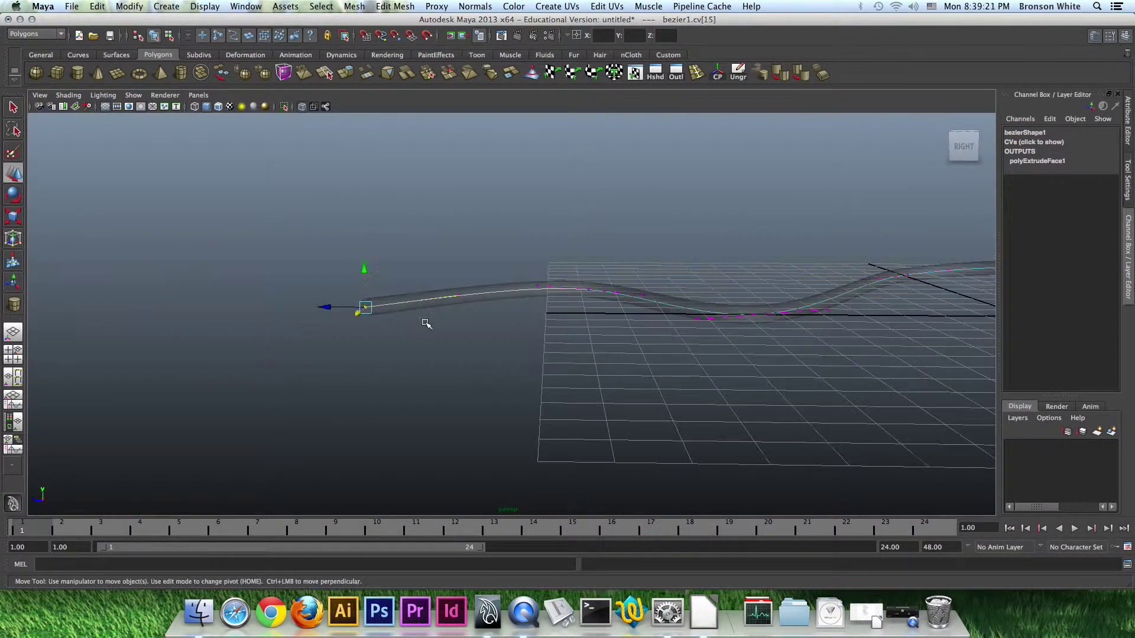
{"action": "left_click_drag", "start_coordinate": [367, 270], "coordinate": [362, 256]}
{"action": "left_click_drag", "start_coordinate": [447, 335], "coordinate": [630, 252], "text": "alt"}
{"action": "left_click", "coordinate": [621, 294]}
{"action": "scroll", "coordinate": [571, 351], "scroll_direction": "down", "scroll_amount": 3}
{"action": "left_click_drag", "start_coordinate": [570, 351], "coordinate": [692, 355], "text": "alt"}
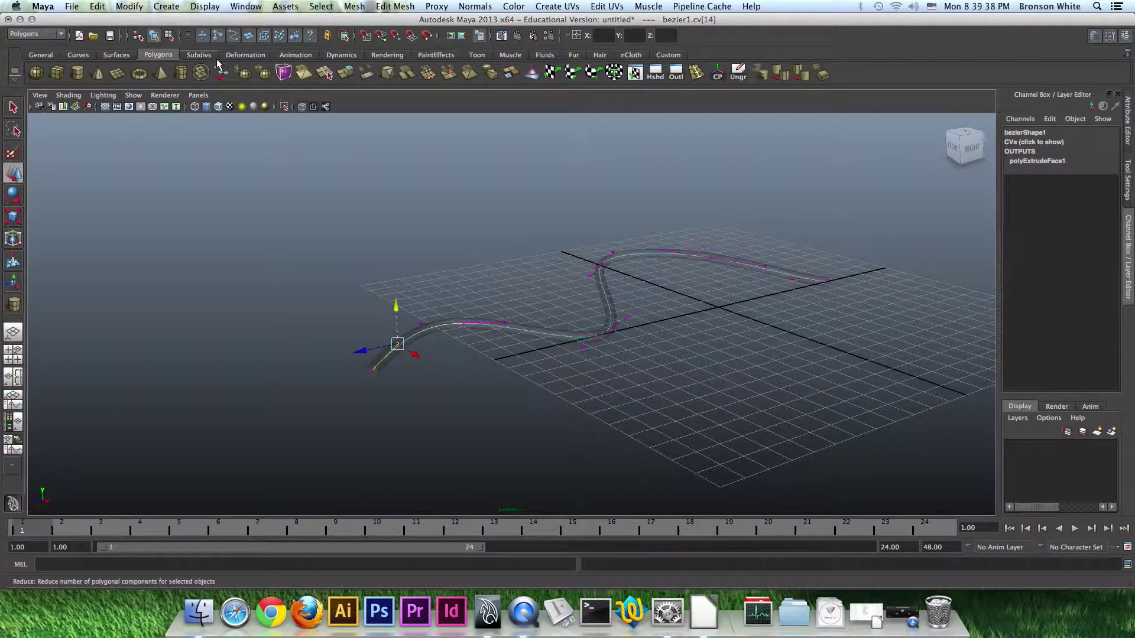
Create a polygon plane centred near the origin that extends beyond the grid beneath the tube
{"action": "left_click", "coordinate": [117, 73]}
{"action": "left_click_drag", "start_coordinate": [719, 308], "coordinate": [1134, 416], "text": "shift"}
{"action": "left_click_drag", "start_coordinate": [615, 423], "coordinate": [608, 385], "text": "alt"}
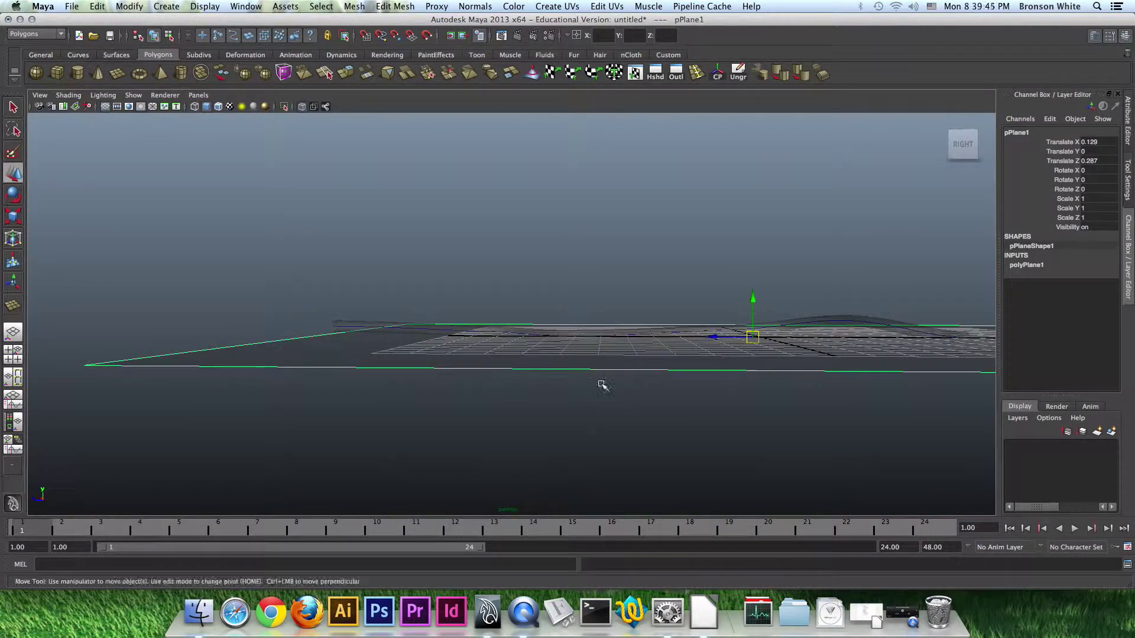
Lower the plane to about Y -0.203 in the side view so it lies beneath the tube
{"action": "key", "text": "space"}
{"action": "key", "text": "space"}
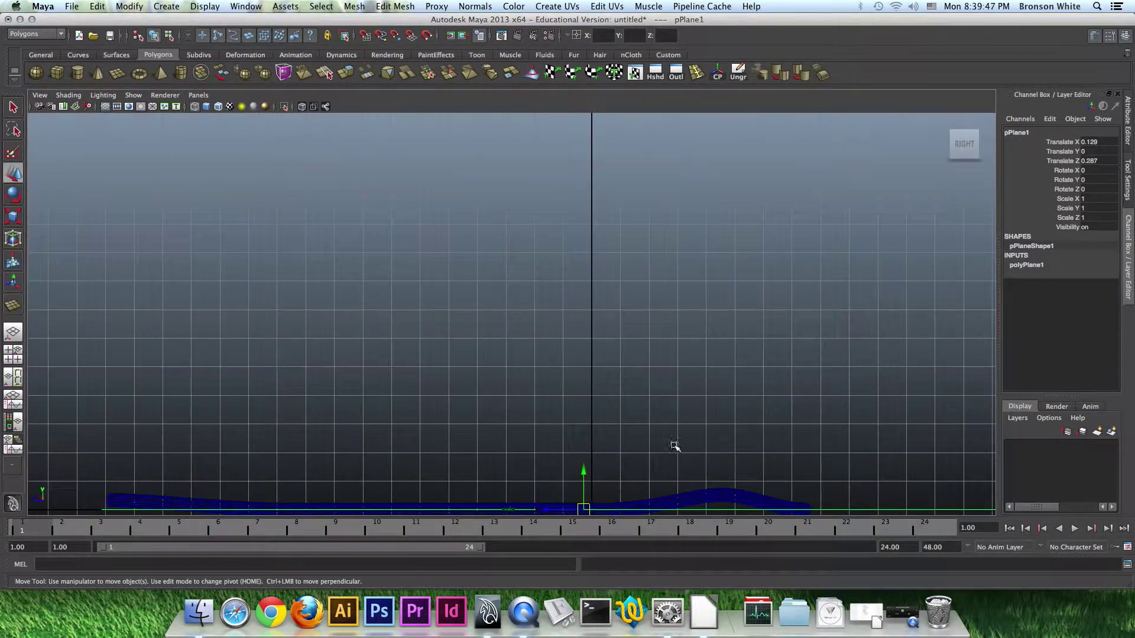
{"action": "middle_click_drag", "start_coordinate": [629, 445], "coordinate": [646, 306], "text": "alt"}
{"action": "right_click_drag", "start_coordinate": [555, 367], "coordinate": [634, 358], "text": "alt"}
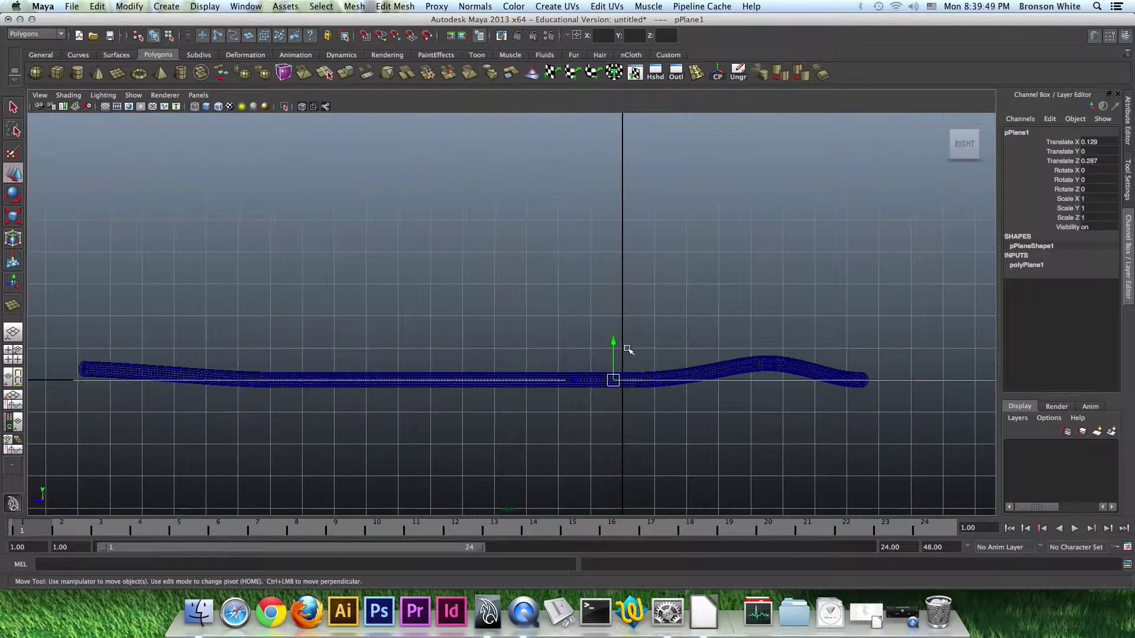
{"action": "left_click_drag", "start_coordinate": [613, 343], "coordinate": [614, 348]}
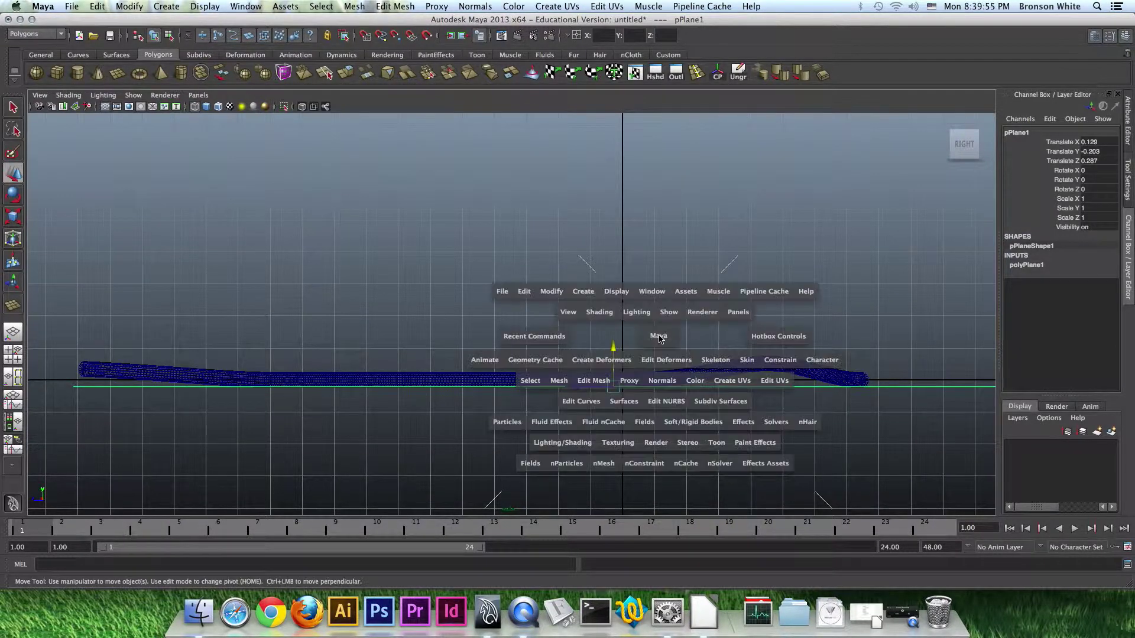
Return to the perspective view, turn off X-ray shading and orbit to view the tube on the plane
{"action": "key", "text": "space"}
{"action": "key", "text": "space"}
{"action": "left_click_drag", "start_coordinate": [555, 306], "coordinate": [592, 344], "text": "alt"}
{"action": "left_click", "coordinate": [302, 107]}
{"action": "mouse_move", "coordinate": [693, 318]}
{"action": "left_mouse_down", "text": "alt"}
{"action": "mouse_move", "coordinate": [654, 314]}
{"action": "mouse_move", "coordinate": [706, 314]}
{"action": "mouse_move", "coordinate": [625, 307]}
{"action": "mouse_move", "coordinate": [662, 317]}
{"action": "mouse_move", "coordinate": [657, 329]}
{"action": "mouse_move", "coordinate": [580, 329]}
{"action": "left_mouse_up", "text": "alt"}
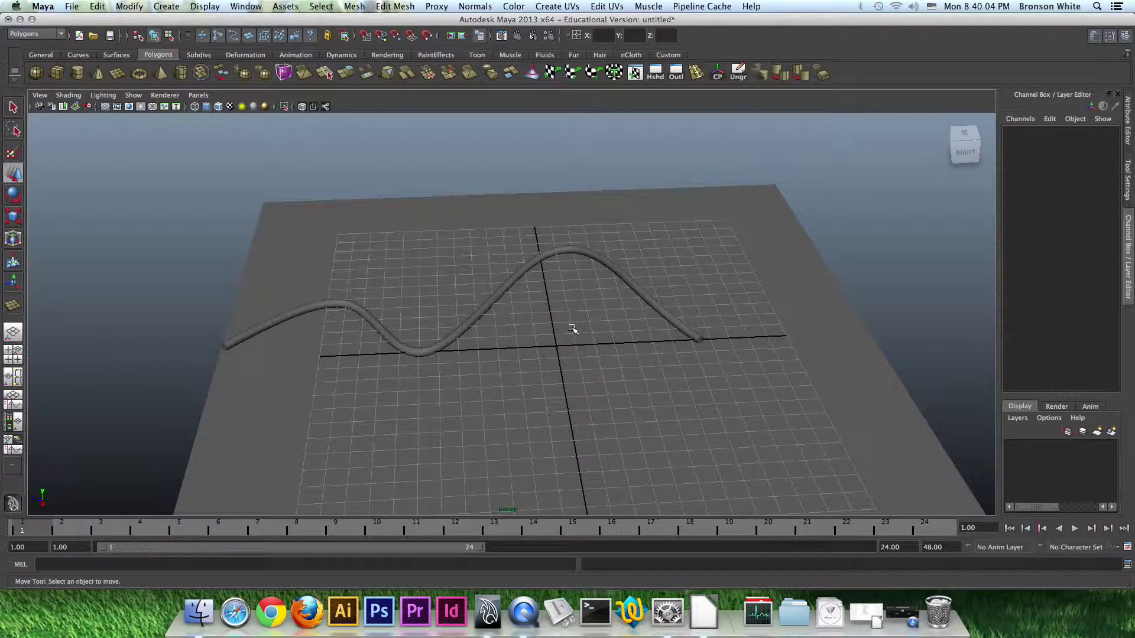